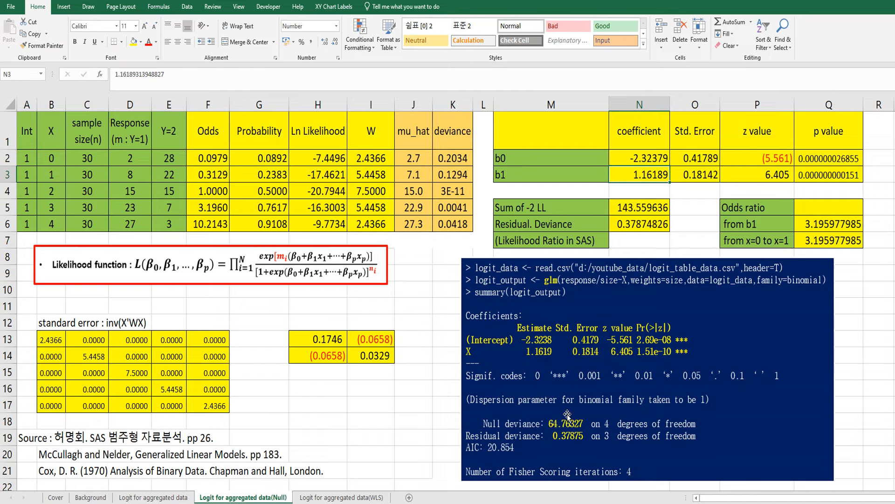
Step: Clear the b1 row M3:Q3 of the coefficient table and set the b0 coefficient in N2 to 0
left_click_drag(578, 174, 799, 174)
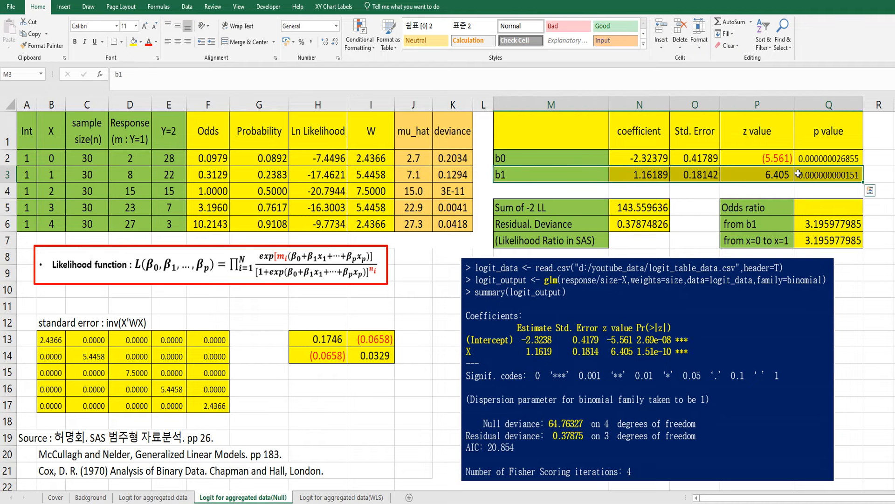
key("Delete")
left_click(650, 159)
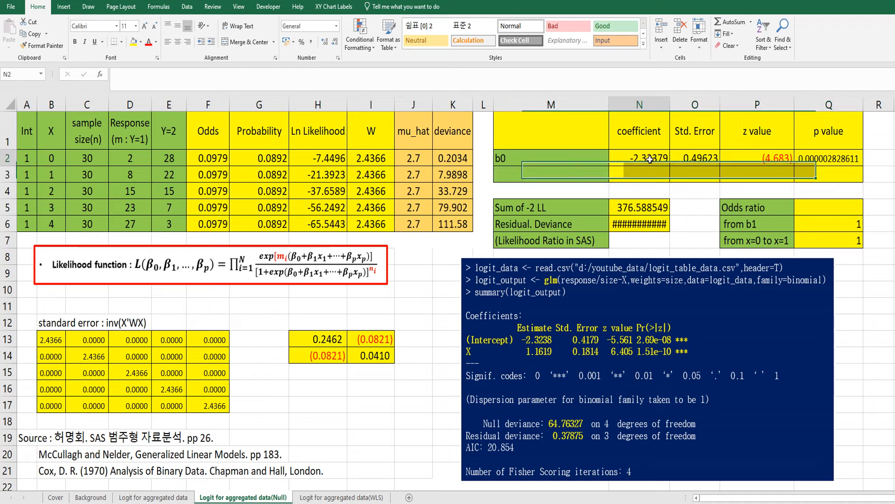
type("0")
key("Return")
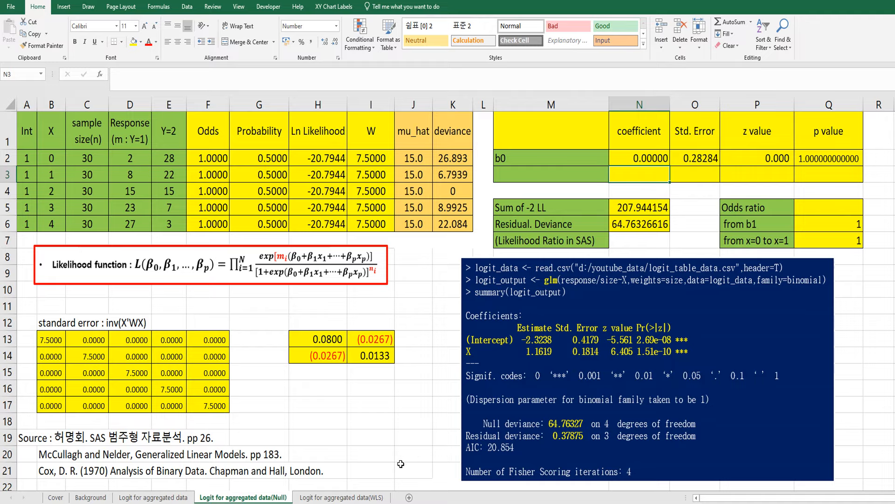
Step: On the "Logit for aggregated data(WLS)" sheet, calculate the first probability from data in F2 with =D2/C2
left_click(369, 498)
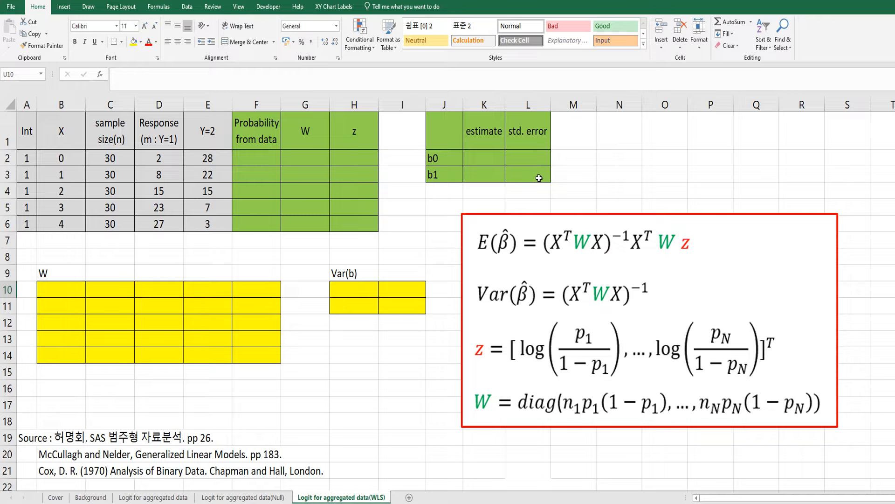
left_click(240, 161)
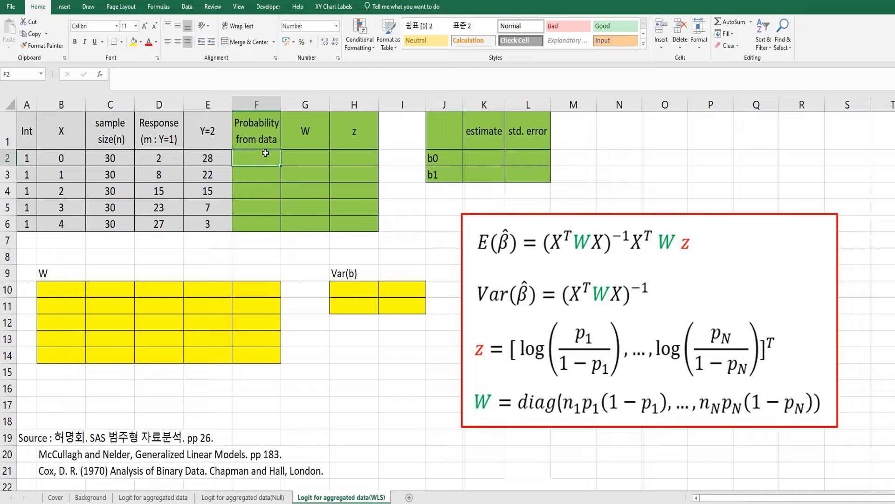
type("=")
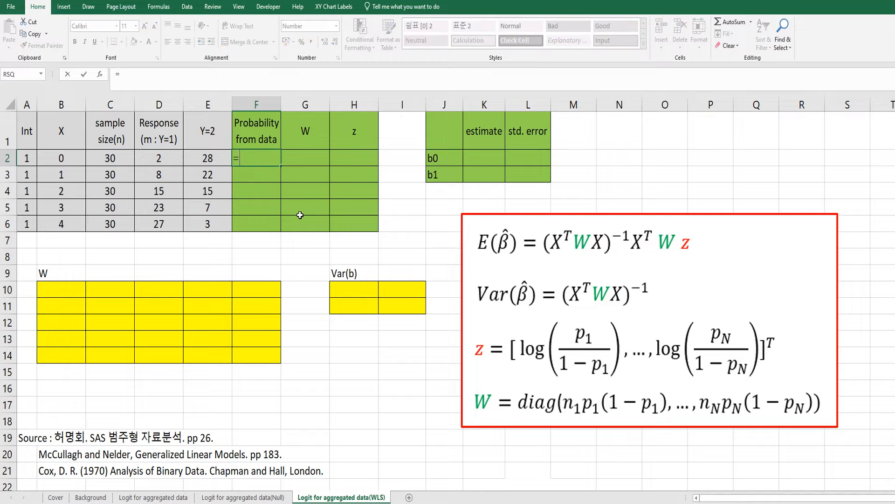
key("Left")
key("Left")
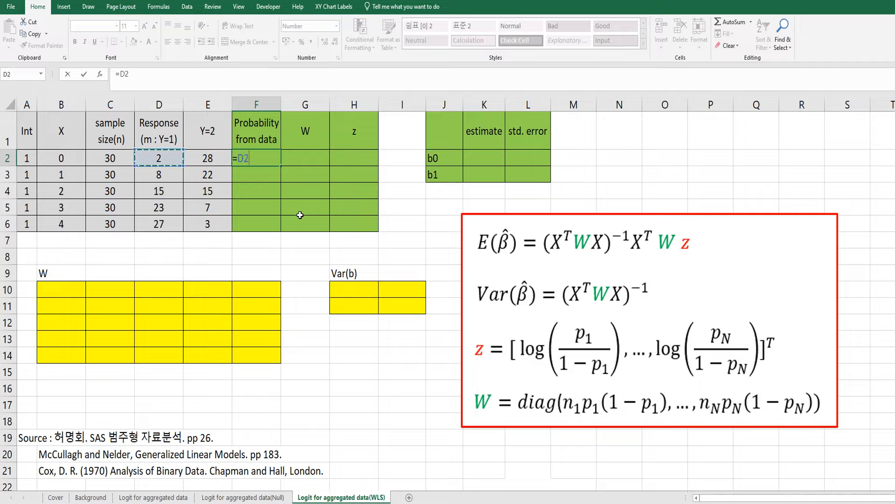
type("/")
key("Left")
key("Left")
key("Left")
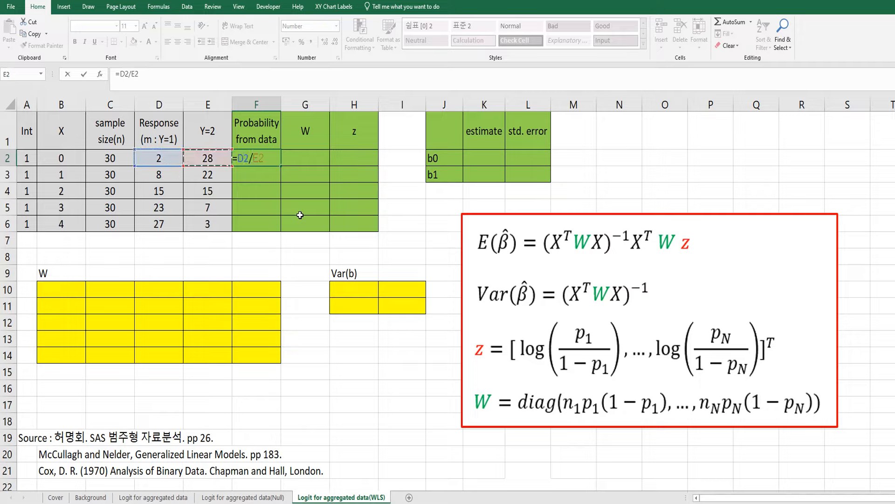
key("Return")
key("Up")
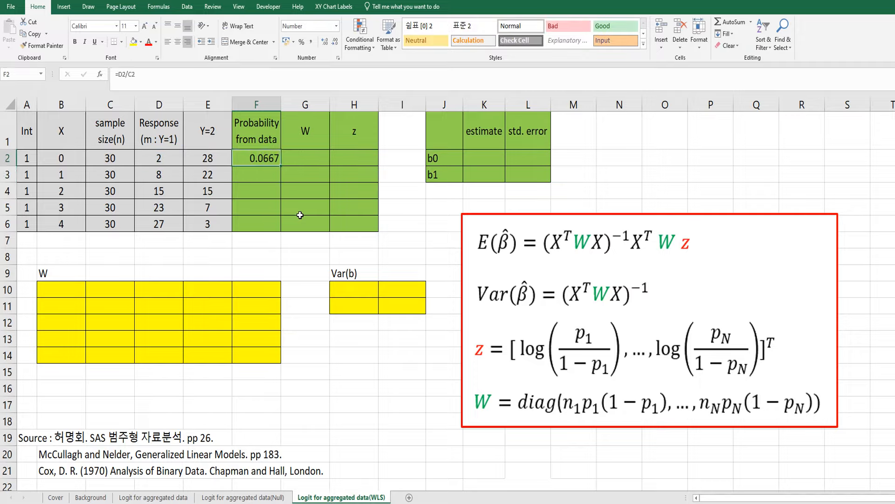
Step: Copy the probability formula from F2 down through F6
key("ctrl+c")
key("shift+Down")
key("shift+Down")
key("shift+Down")
key("shift+Down")
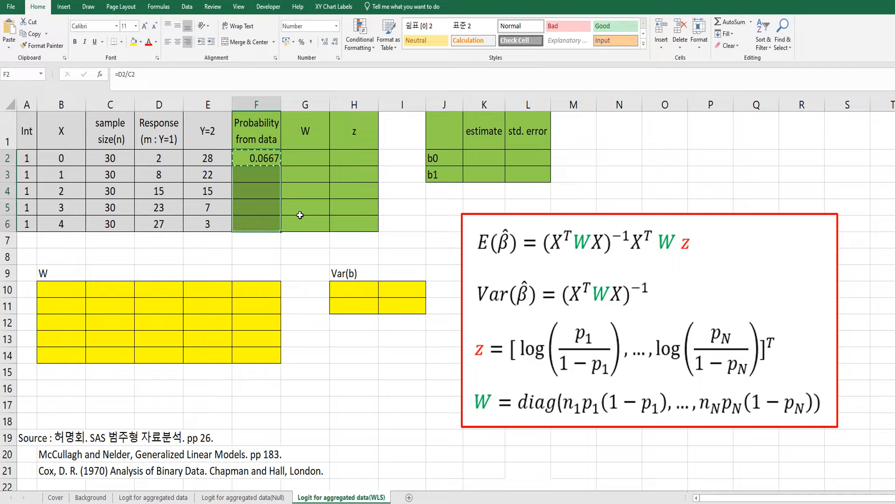
key("ctrl+v")
key("Escape")
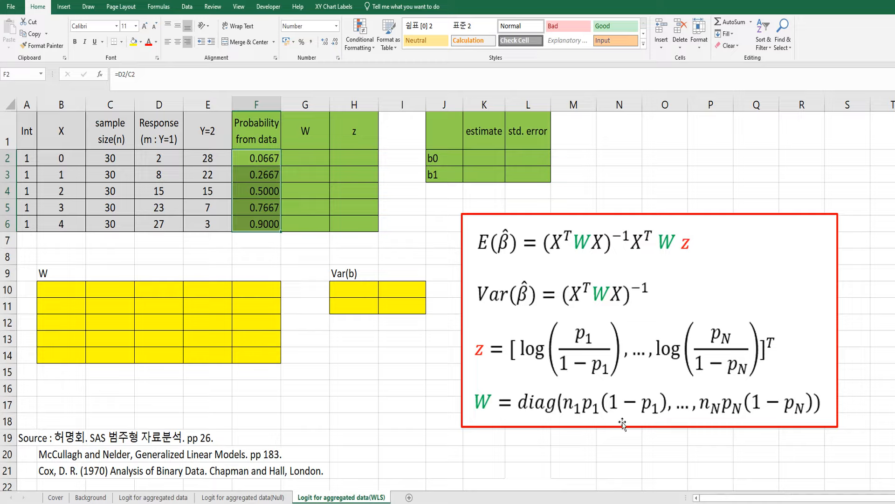
Step: Calculate the first W weight in G2 with =C2*F2*(1-F2)
left_click(321, 158)
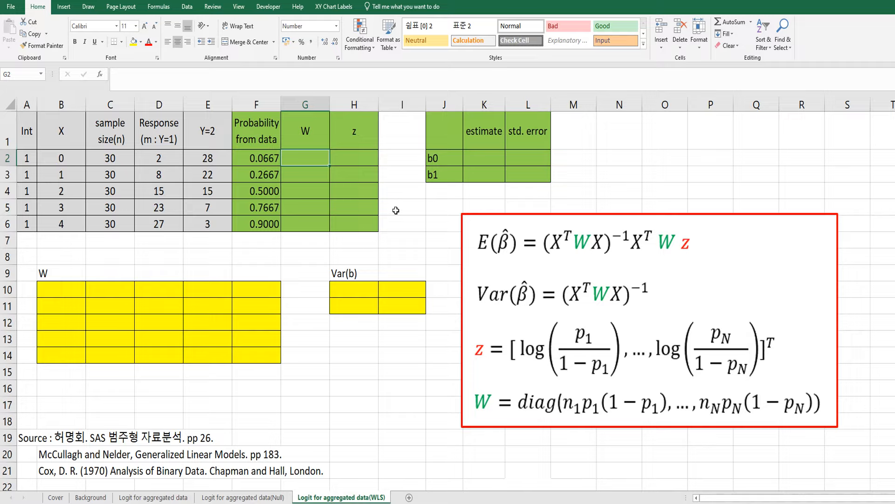
type("=")
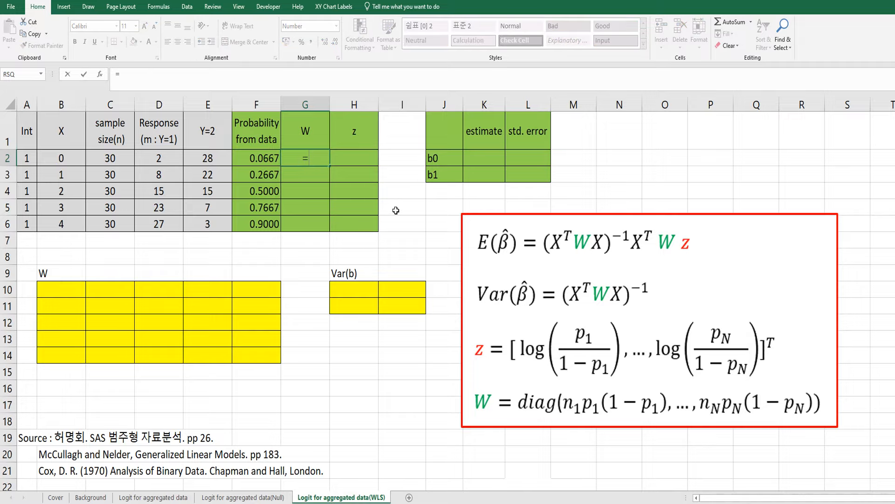
key("Left")
key("Left")
key("Left")
key("Left")
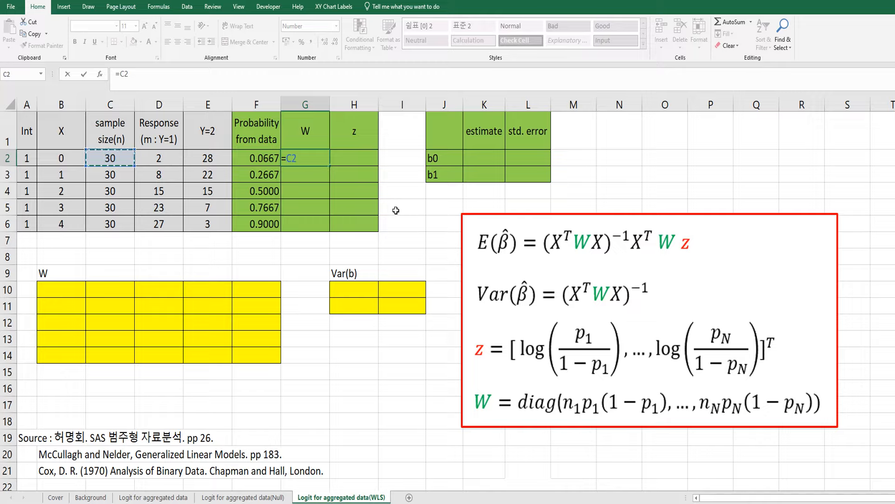
type("*")
key("Left")
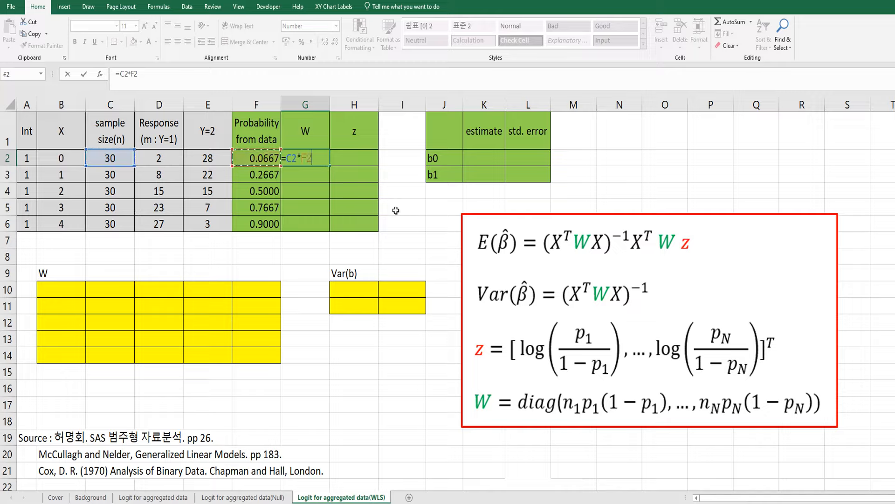
type("*(1-")
key("Left")
type(")")
key("ctrl+Return")
Step: Copy the W weight formula from G2 down through G6
key("ctrl+c")
key("shift+Down")
key("shift+Down")
key("shift+Down")
key("shift+Down")
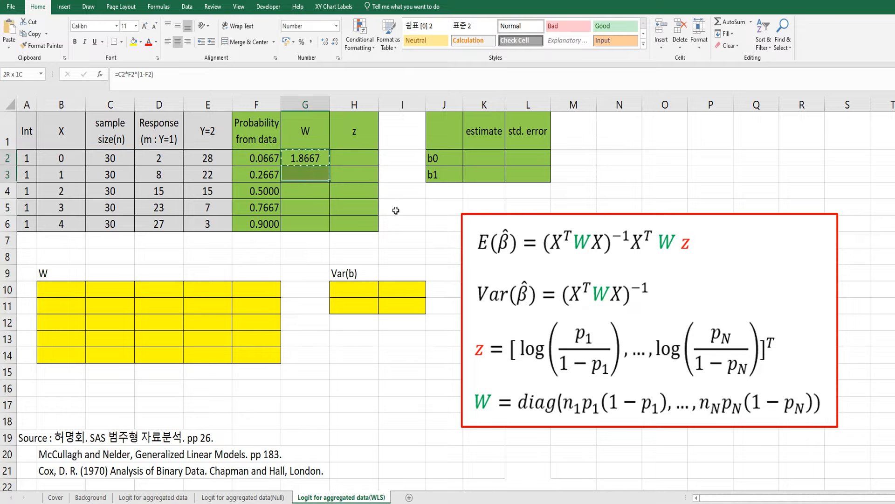
key("ctrl+v")
key("Escape")
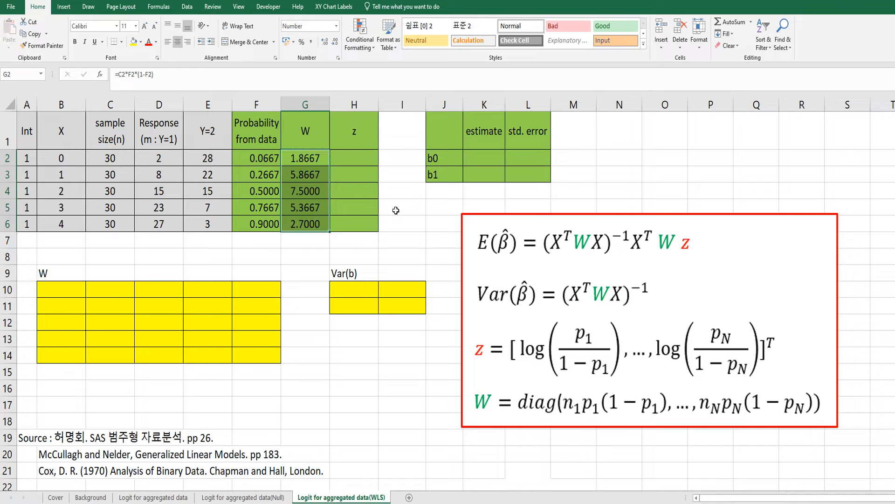
Step: Calculate the first z value in H2 with =LN(F2/(1-F2))
left_click(360, 155)
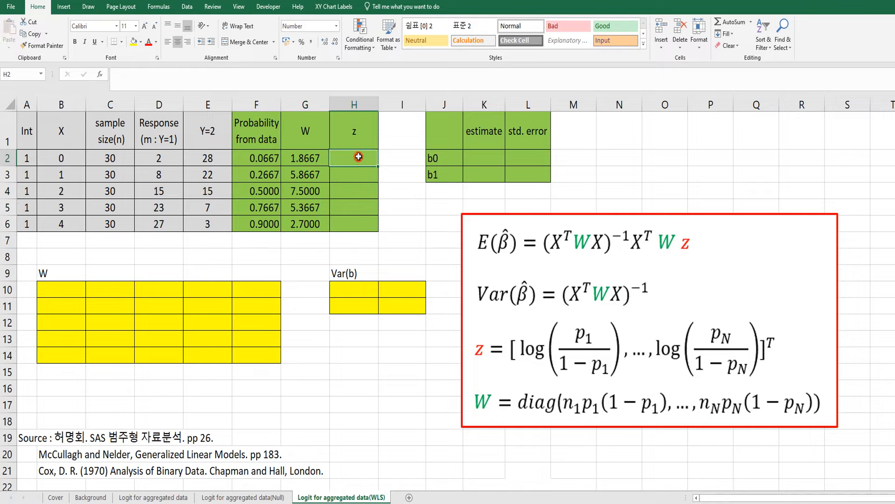
type("=ln")
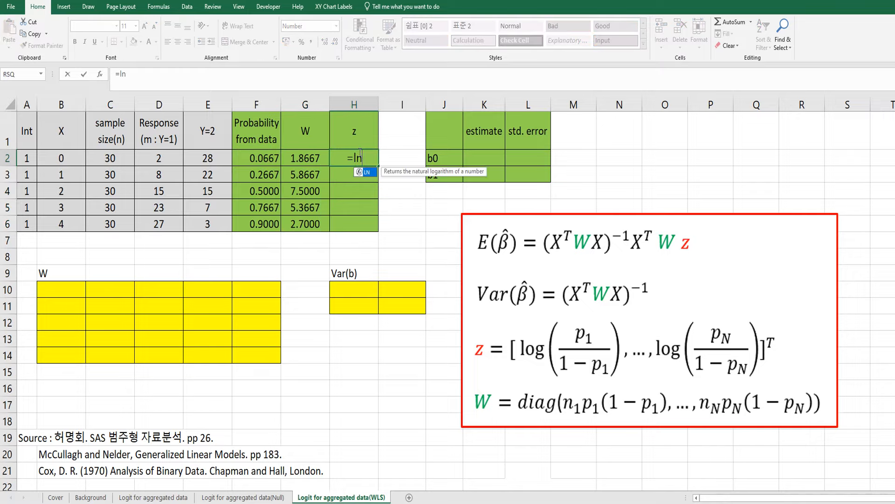
type("(")
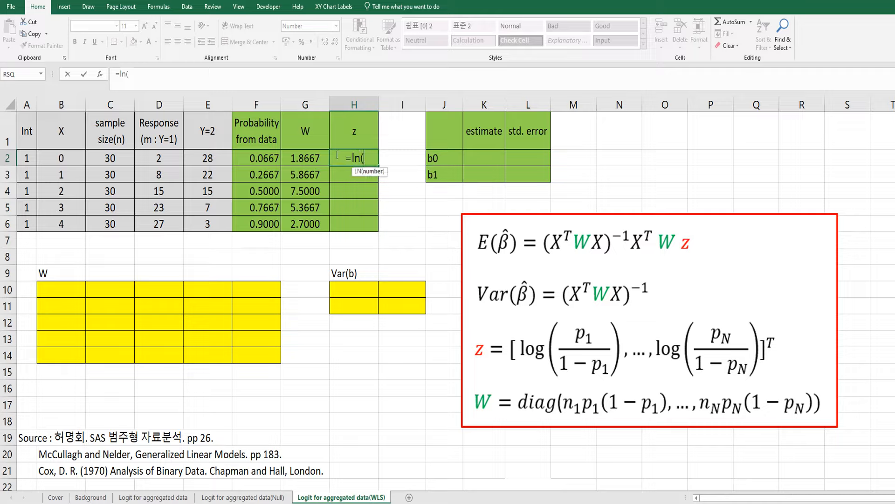
left_click(270, 160)
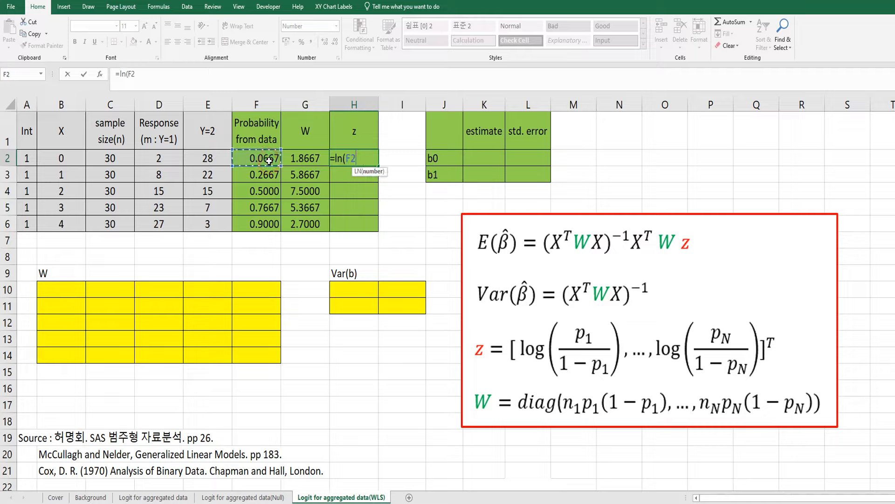
type("/(1-")
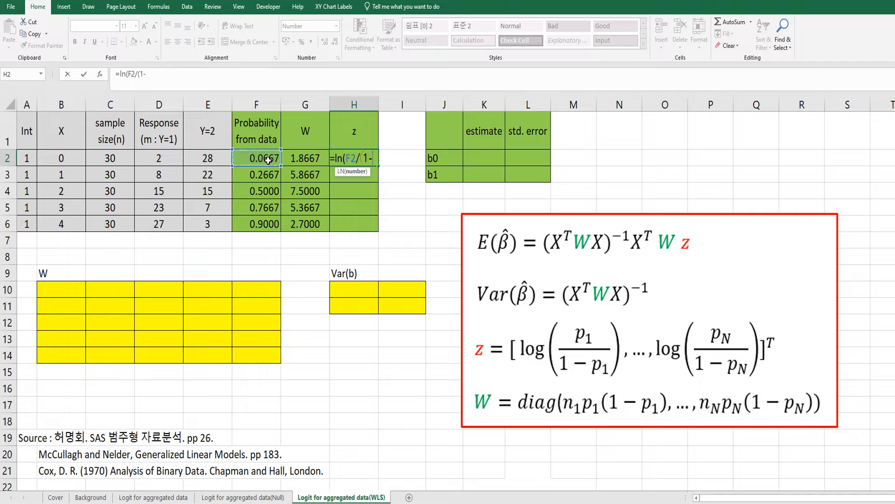
left_click(268, 160)
type("))")
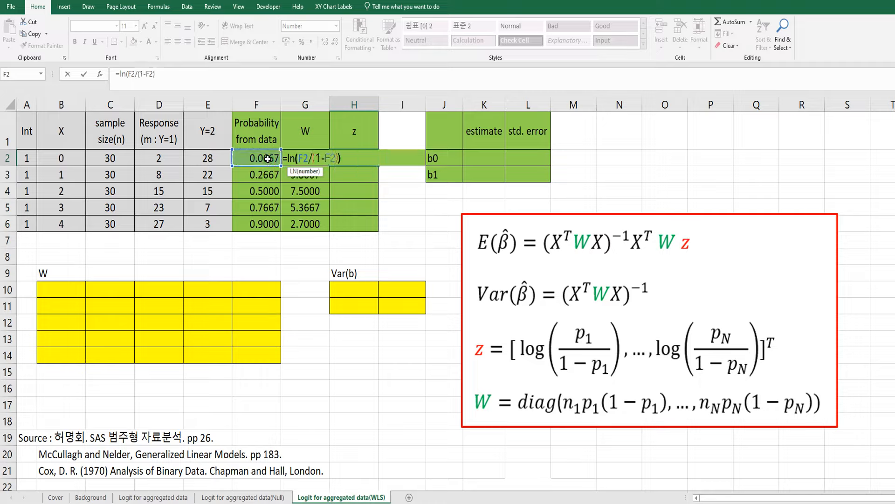
key("Return")
Step: Copy the z formula from H2 down through H6 and go through the copied cells to H6
key("Up")
key("ctrl+c")
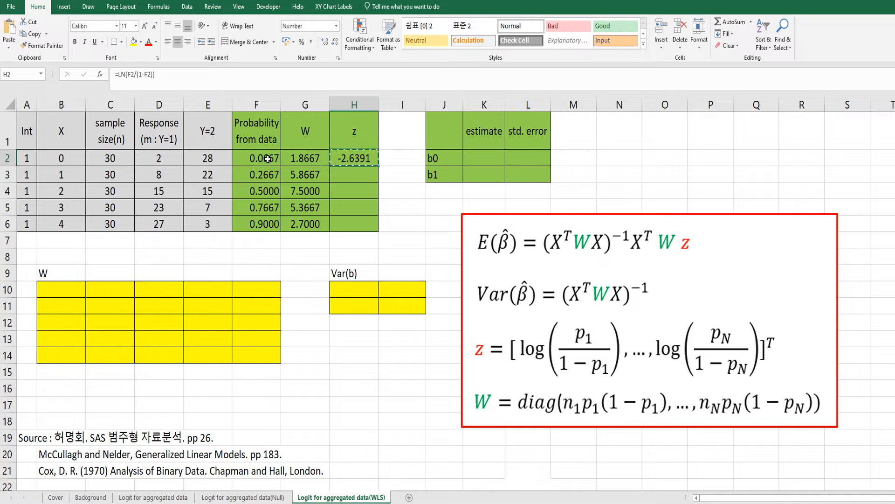
key("shift+Down")
key("shift+Down")
key("shift+Down")
key("shift+Down")
key("ctrl+v")
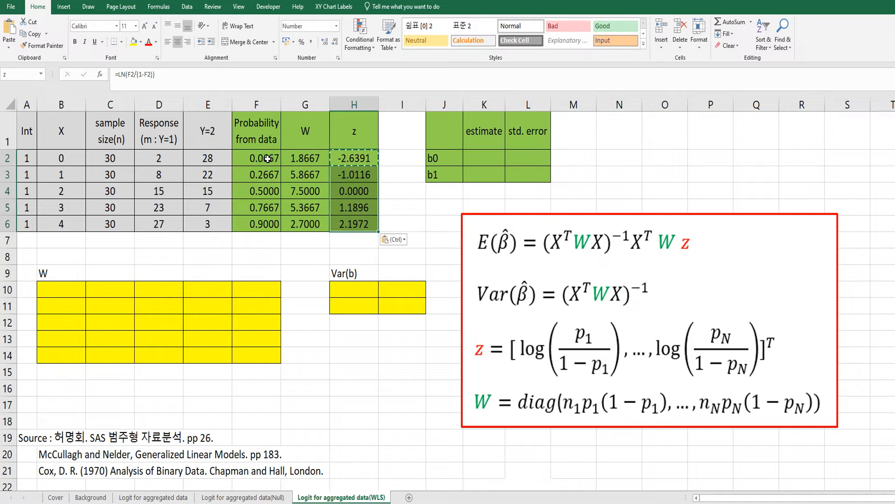
key("Escape")
key("Down")
key("Down")
key("Down")
key("Down")
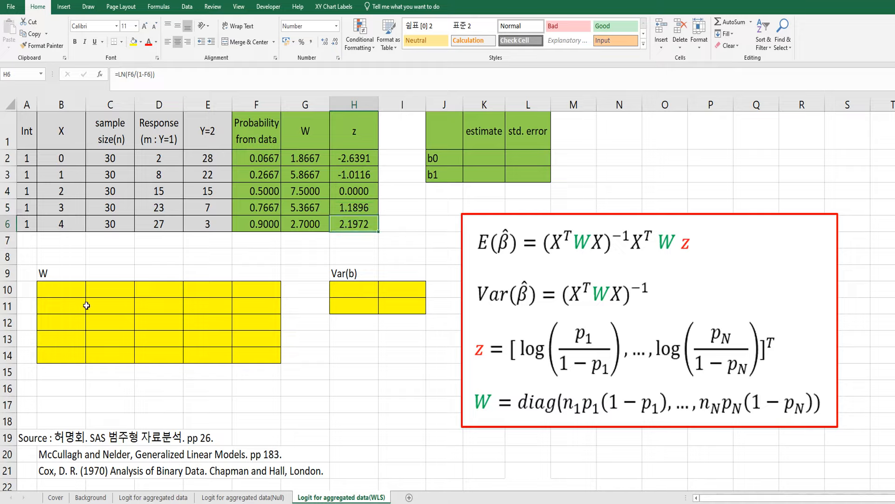
Step: Fill the whole 5-by-5 W matrix B10:F14 with 0
left_click(72, 288)
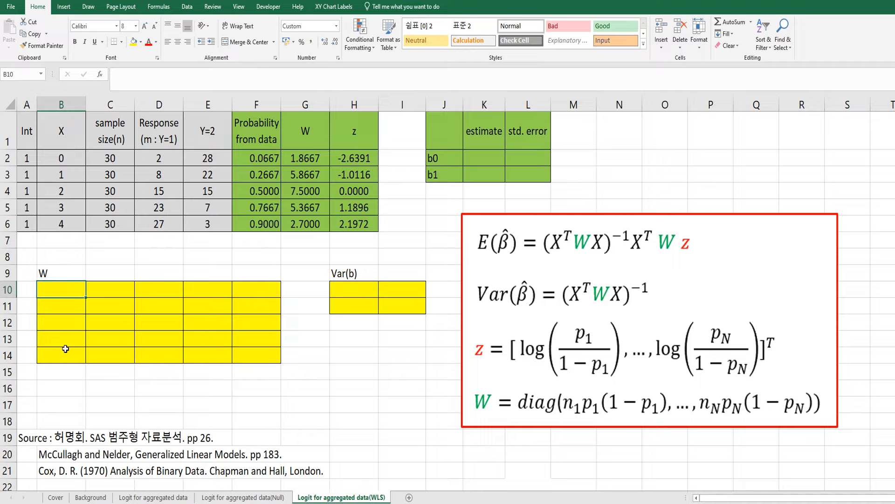
type("0")
key("Return")
key("Up")
key("ctrl+c")
key("shift+Down")
key("shift+Down")
key("shift+Down")
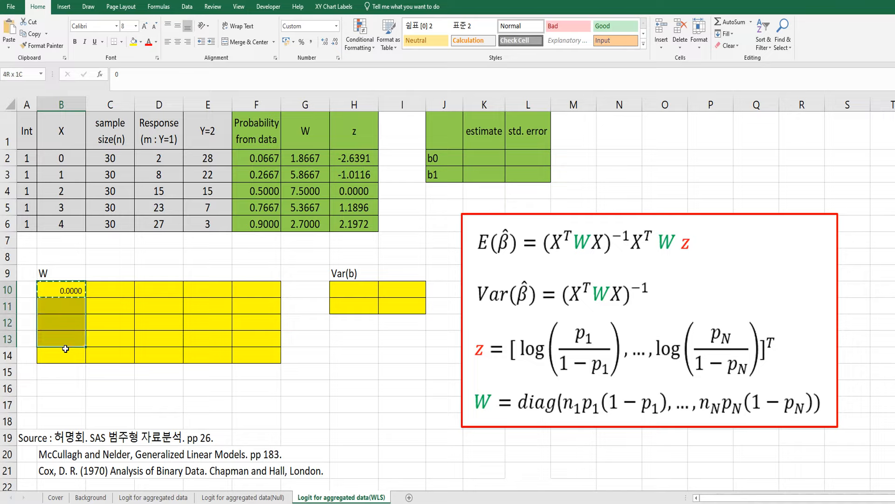
key("shift+Down")
key("shift+Right")
key("shift+Right")
key("shift+Right")
key("shift+Right")
key("ctrl+v")
key("Left")
key("Right")
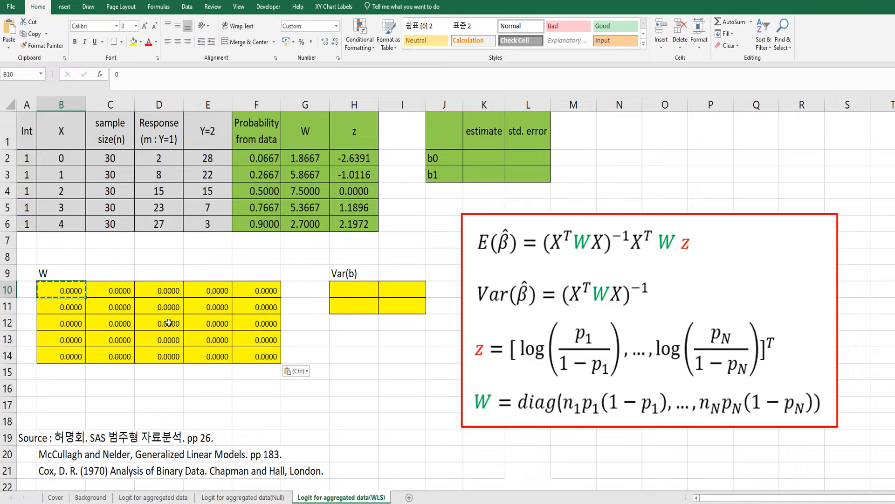
Step: Link the first two diagonal cells of the W matrix to the weights, B10 to G2 and C11 to G3
type("=")
left_click(311, 157)
key("Return")
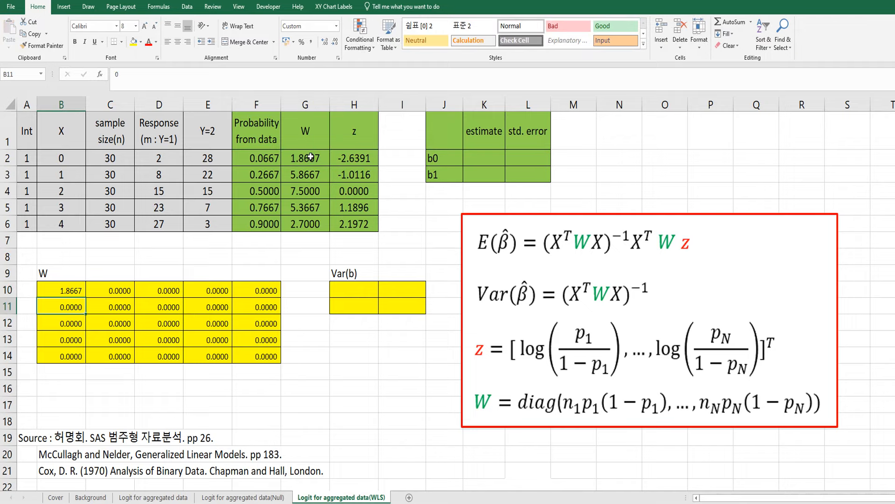
left_click(125, 307)
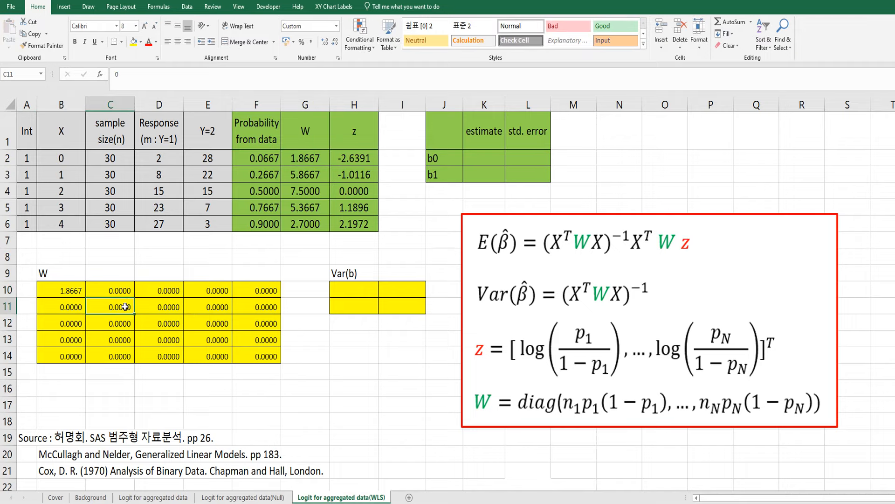
type("=")
left_click(293, 177)
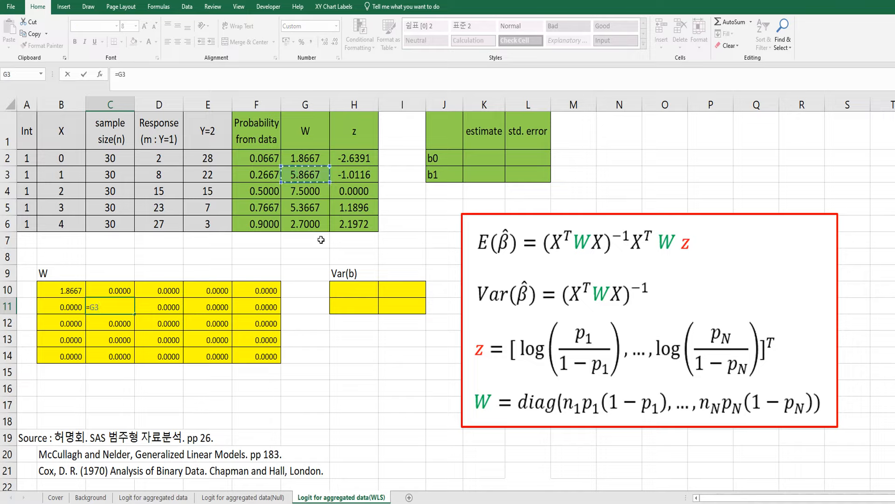
key("Return")
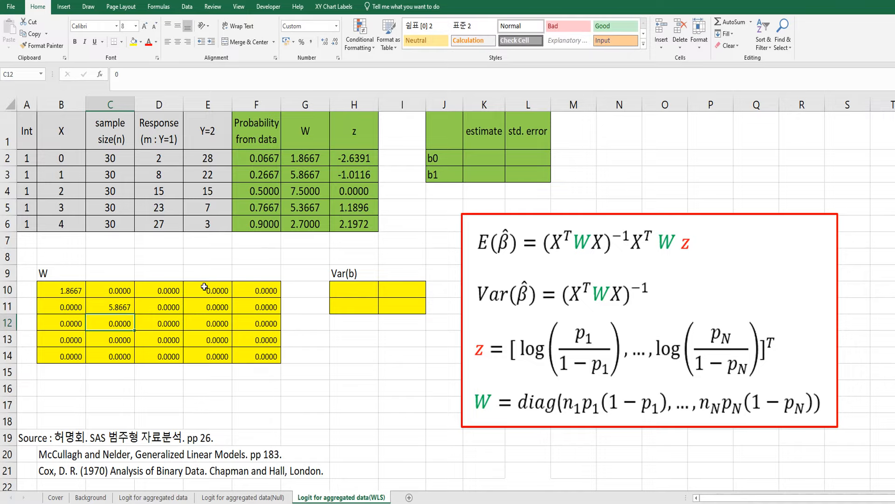
Step: Link the third and fourth diagonal cells of the W matrix to the weights, D12 to G4 and E13 to G5
left_click(169, 325)
type("=")
left_click(303, 190)
key("Return")
left_click(225, 339)
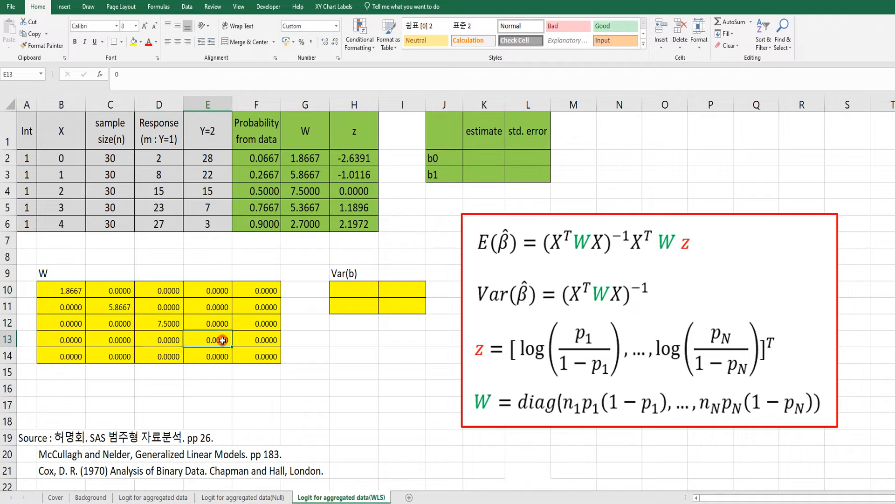
type("=")
left_click(322, 205)
key("Return")
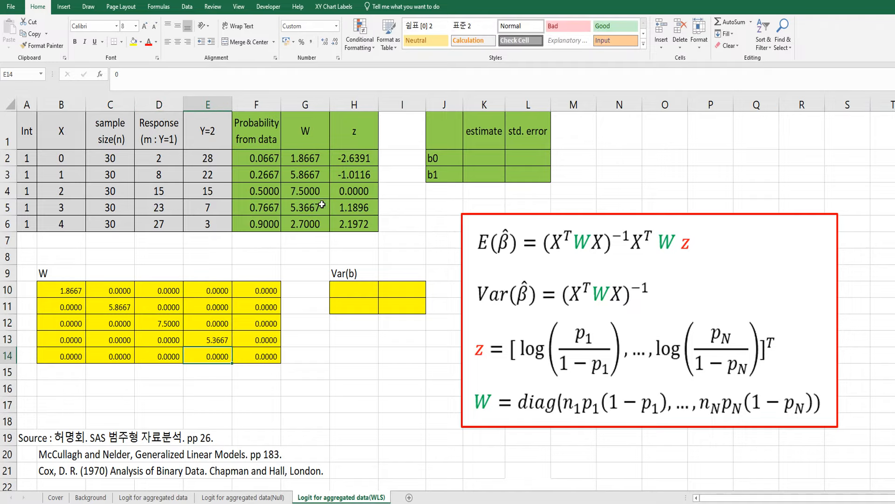
Step: Link the last diagonal cell of the W matrix, F14, to the weight in G6
left_click(269, 354)
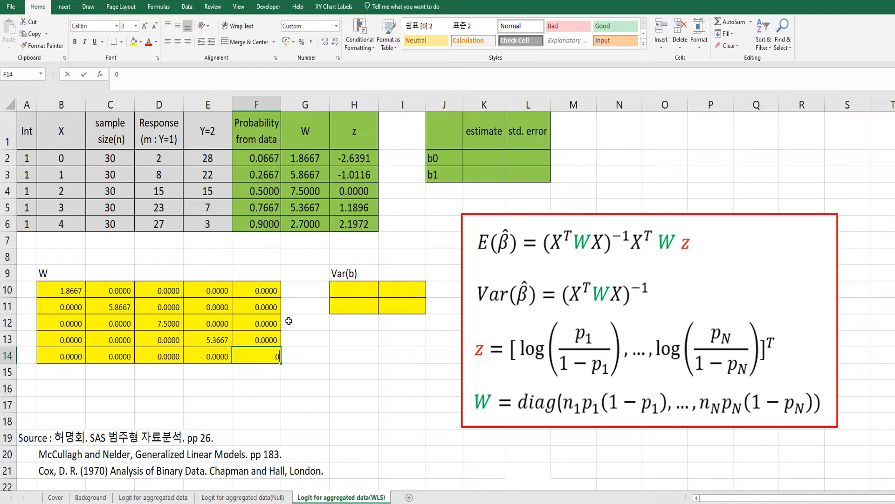
type("=")
left_click(311, 223)
key("Return")
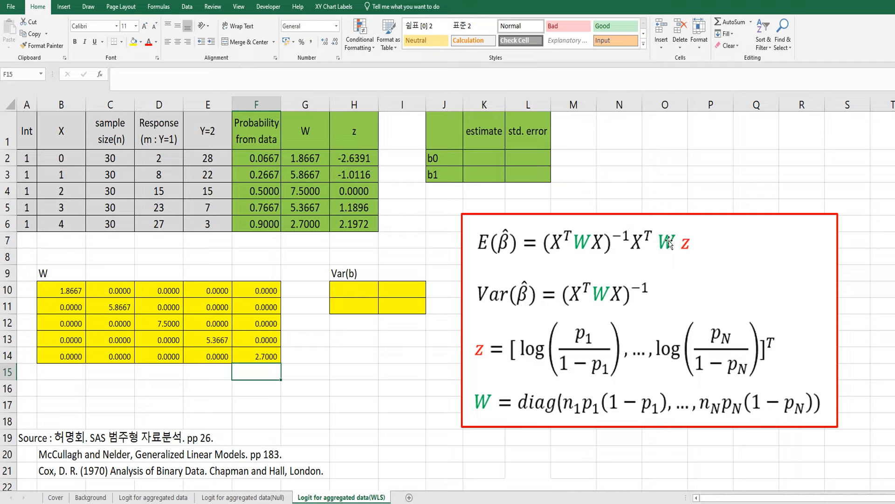
Step: Name the range A2:B6 as X and the matrix range B10:F14 as W
left_click_drag(28, 159, 52, 225)
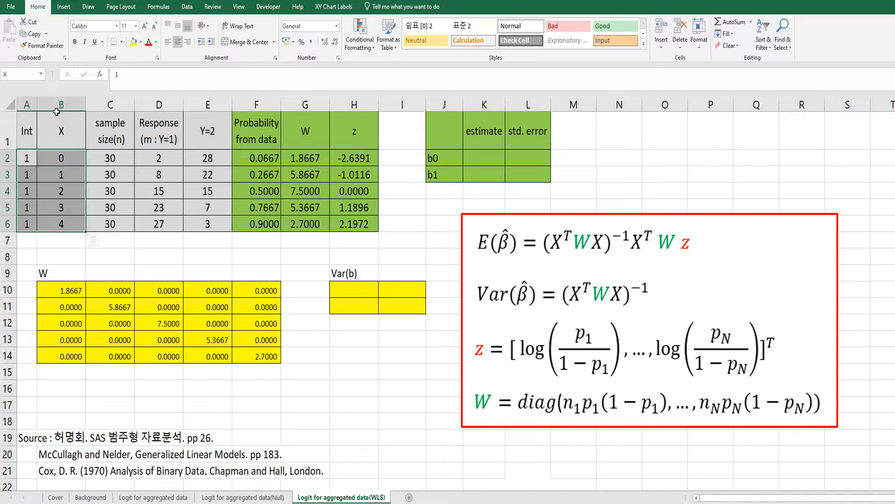
left_click(21, 77)
type("X")
key("Return")
left_click_drag(70, 292, 268, 356)
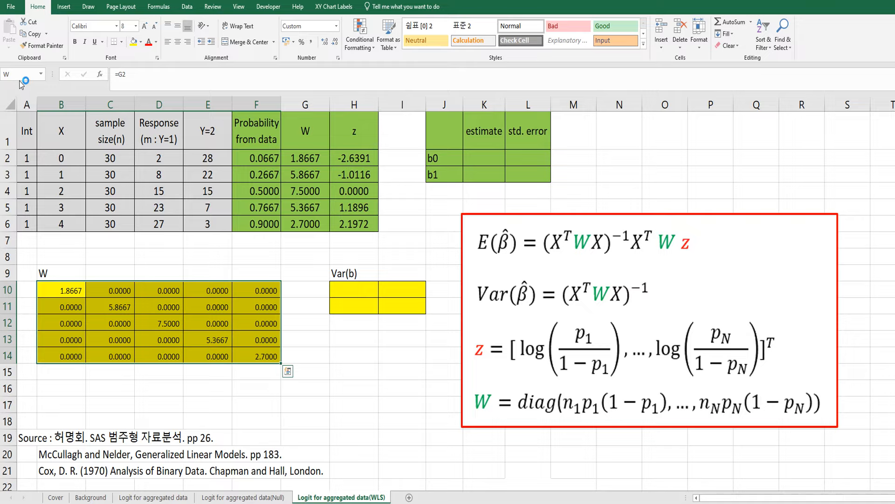
Step: Start the estimate formula for K2:K3 with the product =mmult(transpose(X),W)
left_click_drag(468, 156, 488, 169)
left_click(429, 237)
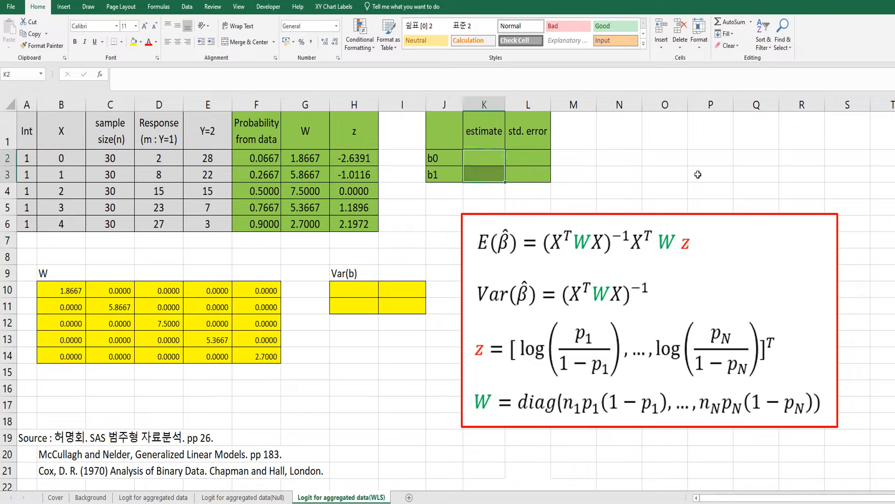
type("=")
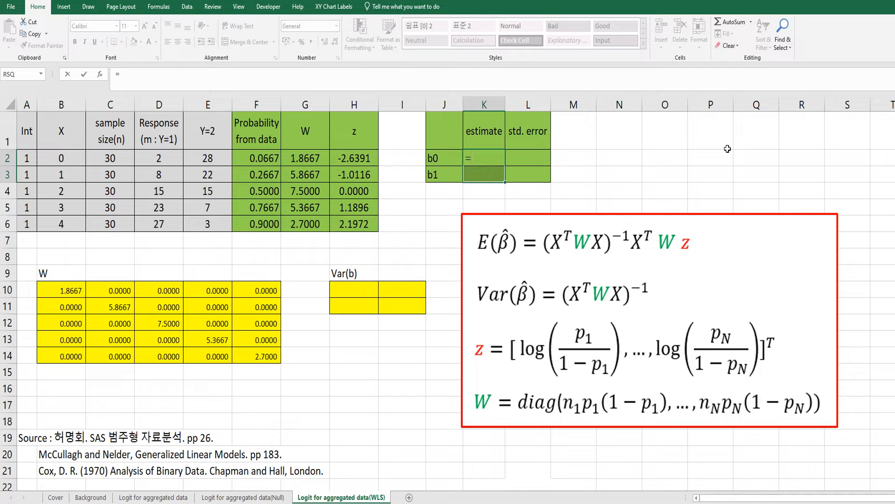
type("mmult")
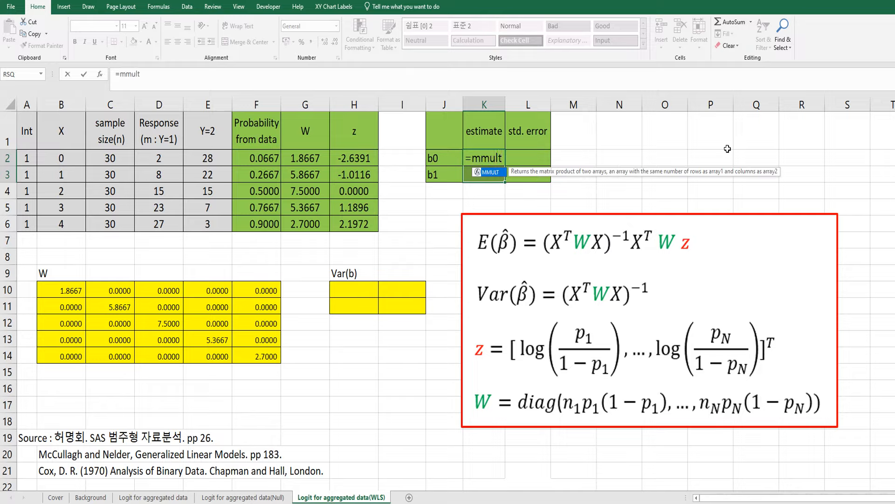
type("(transpose")
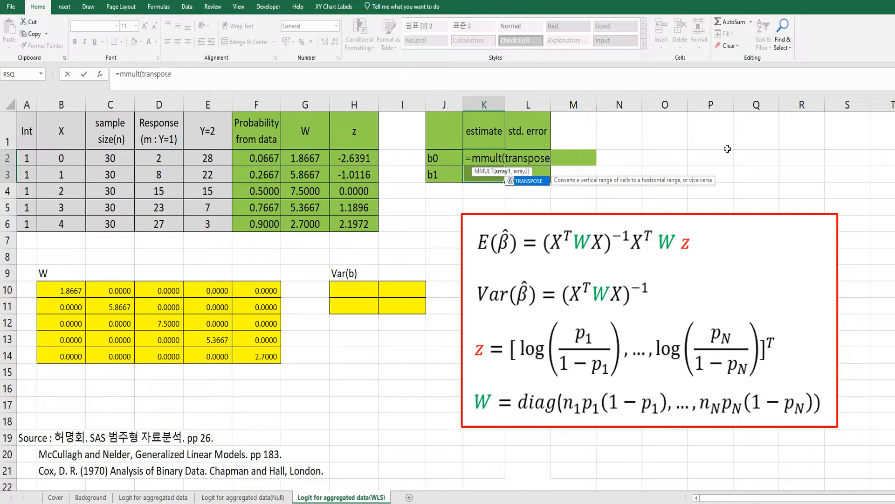
type("(")
type("X),")
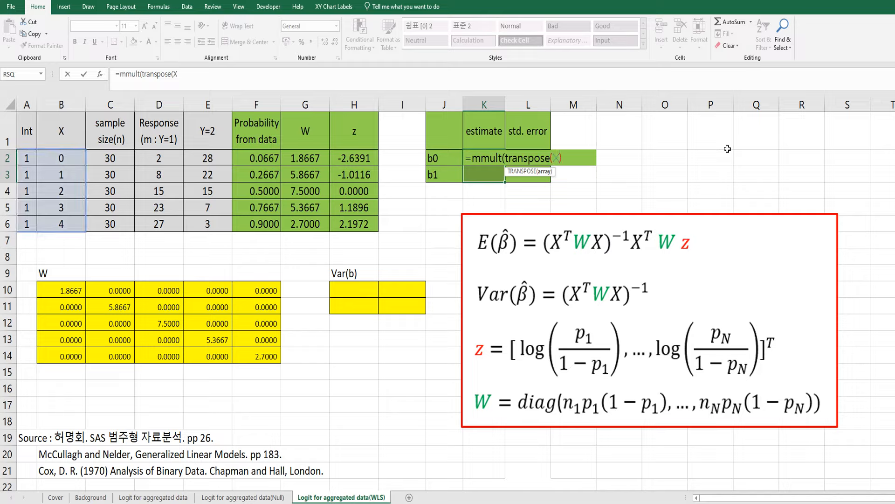
type("W)")
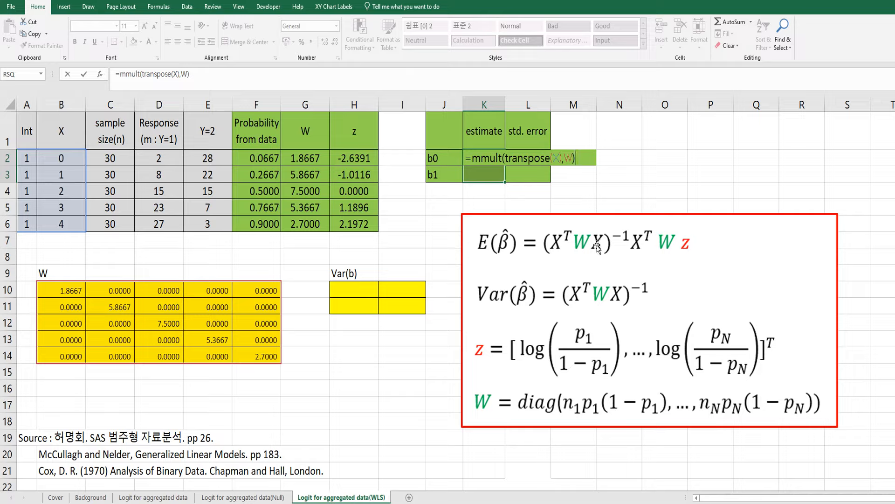
Step: Wrap the estimate formula in another MMULT so that the product is multiplied by X
left_click(120, 74)
type("mmult")
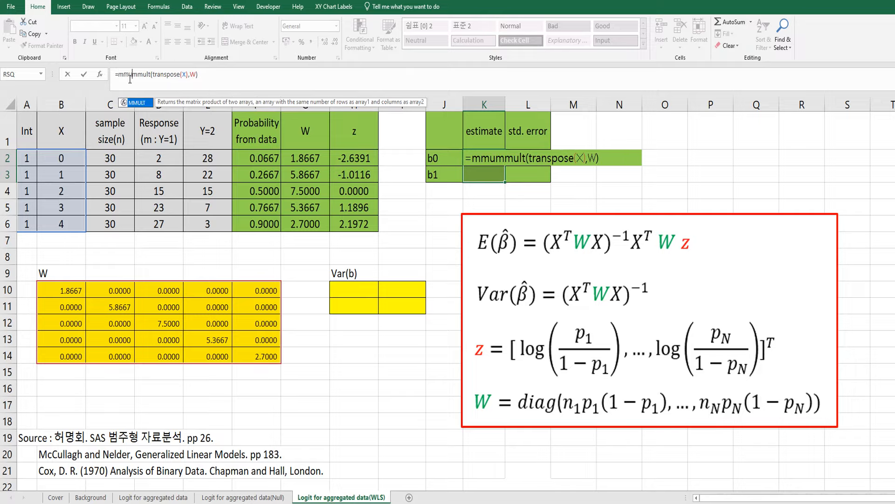
type("(")
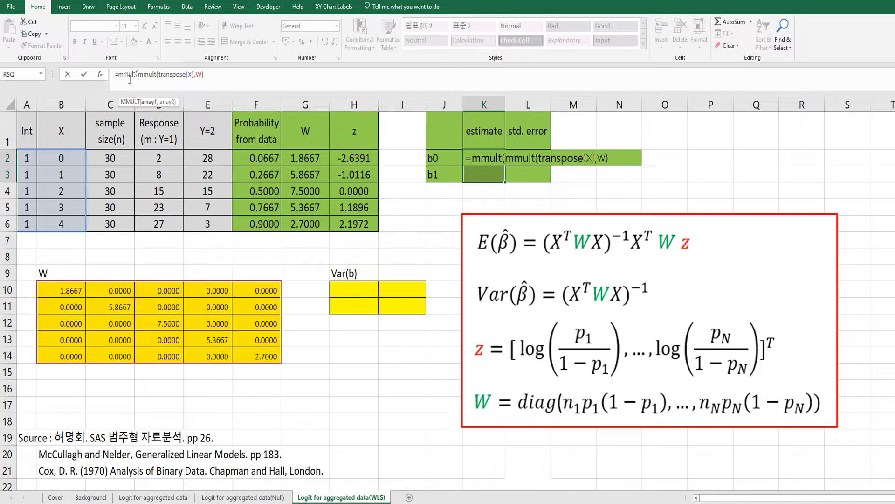
left_click(222, 77)
type(",X)")
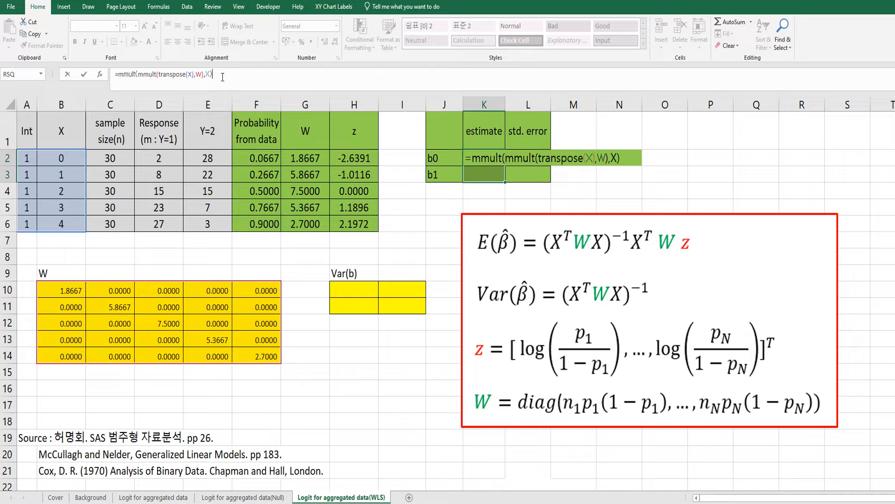
Step: Enclose the whole estimate product in MINVERSE to invert it
left_click(119, 75)
type("m")
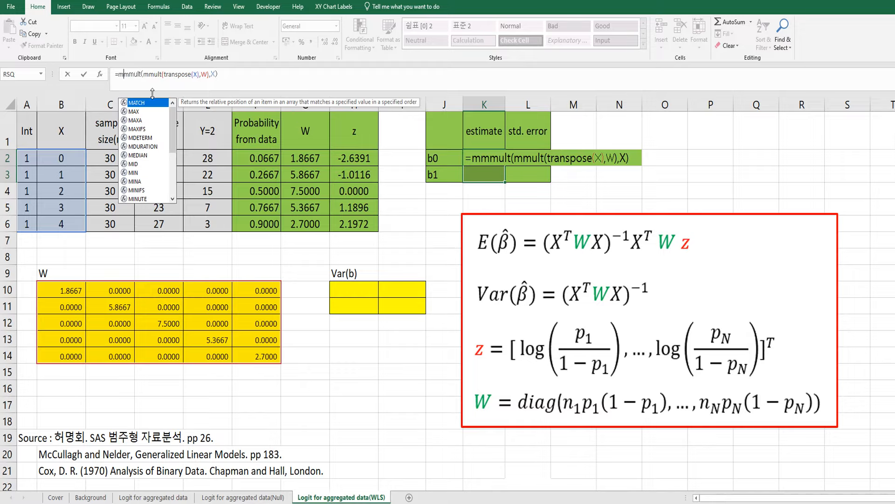
type("inverse")
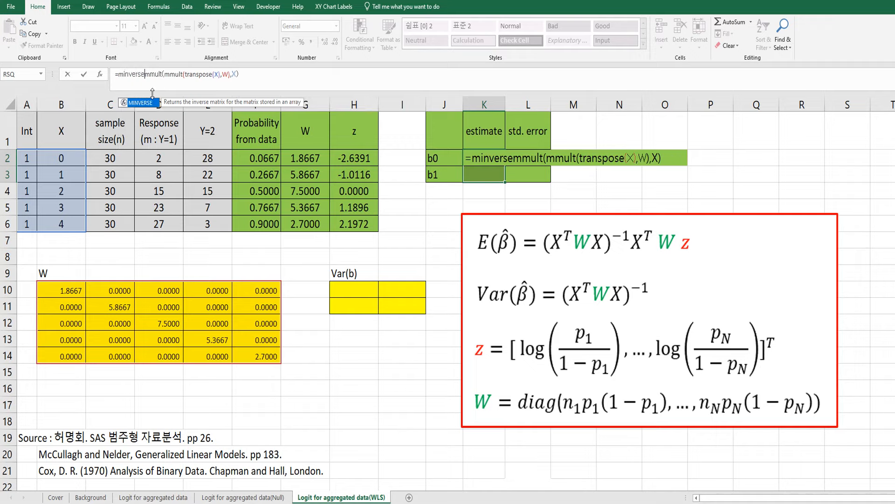
type("(")
left_click(254, 76)
type(")")
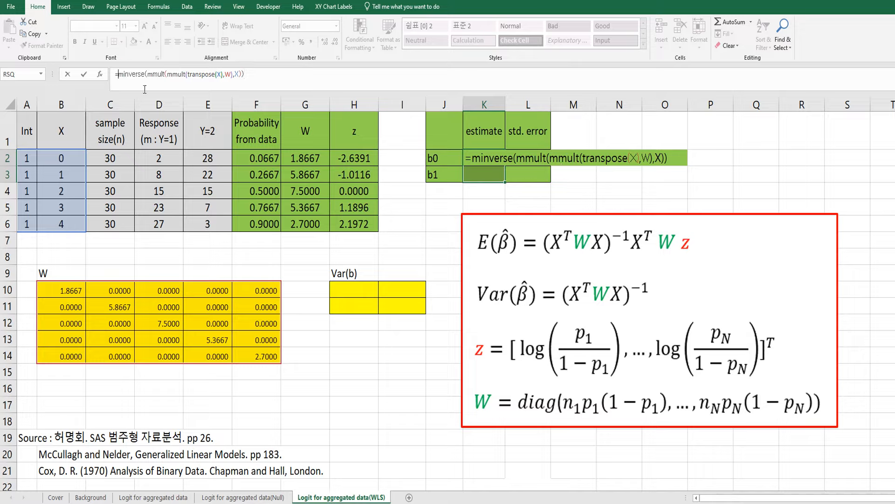
Step: Extend the estimate formula with outer MMULTs that multiply the inverse by transpose(X) and by W
type("mmult(")
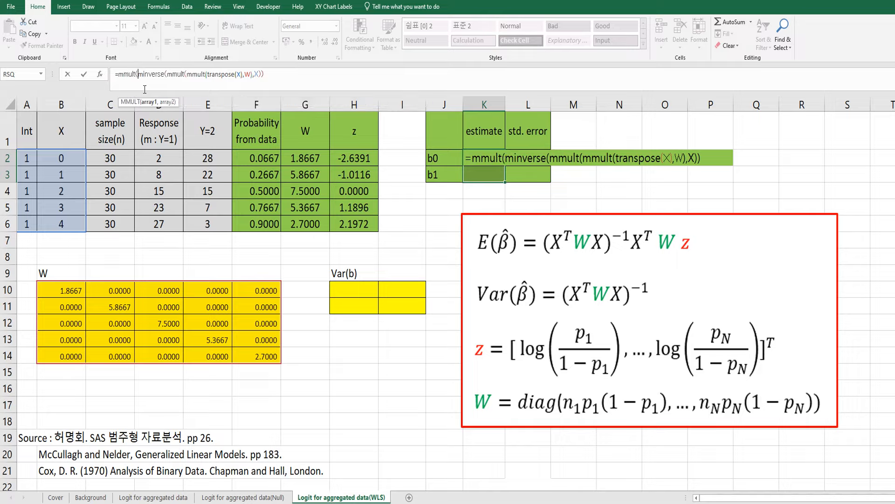
left_click(282, 74)
type(",transpose(X)")
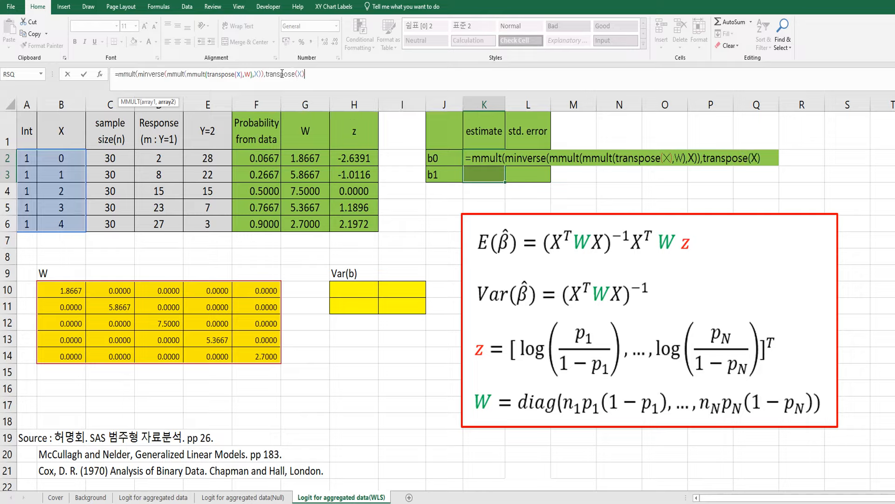
type(")")
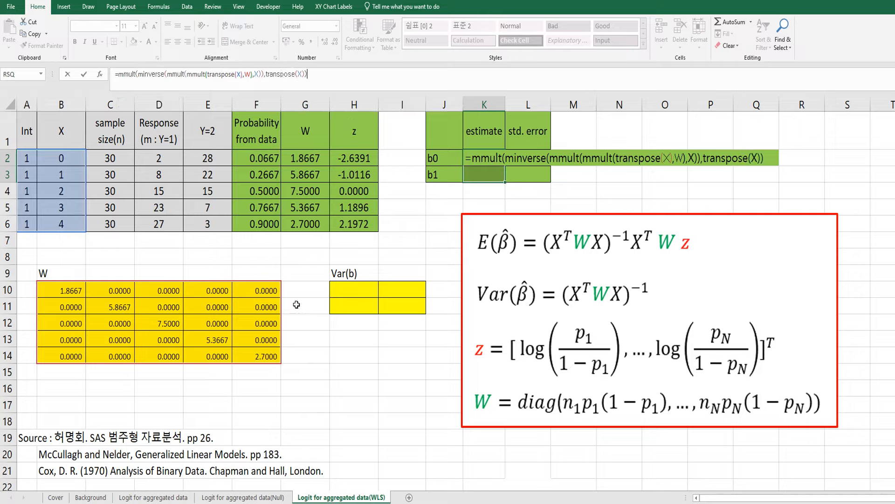
left_click(126, 75)
type("mmult(")
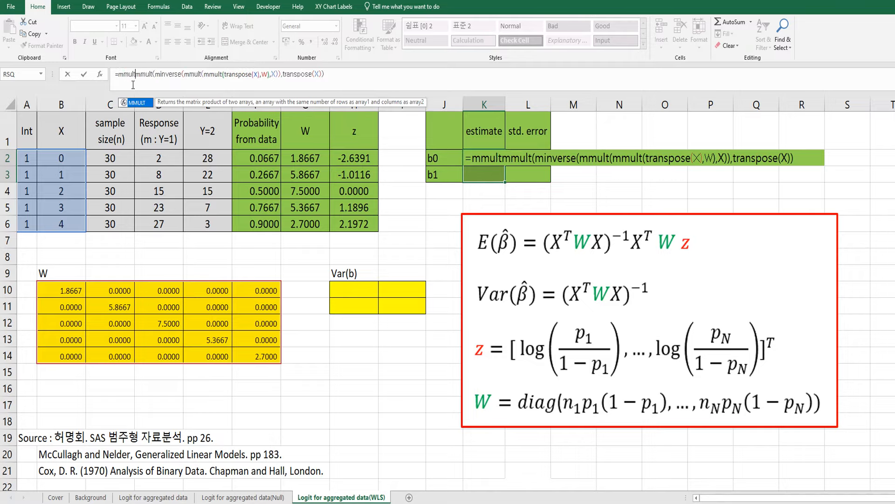
left_click(343, 77)
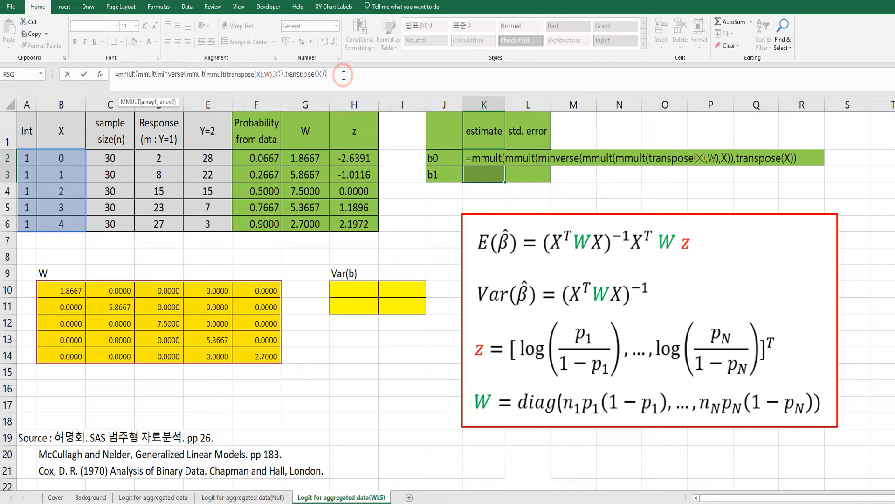
type(",W)")
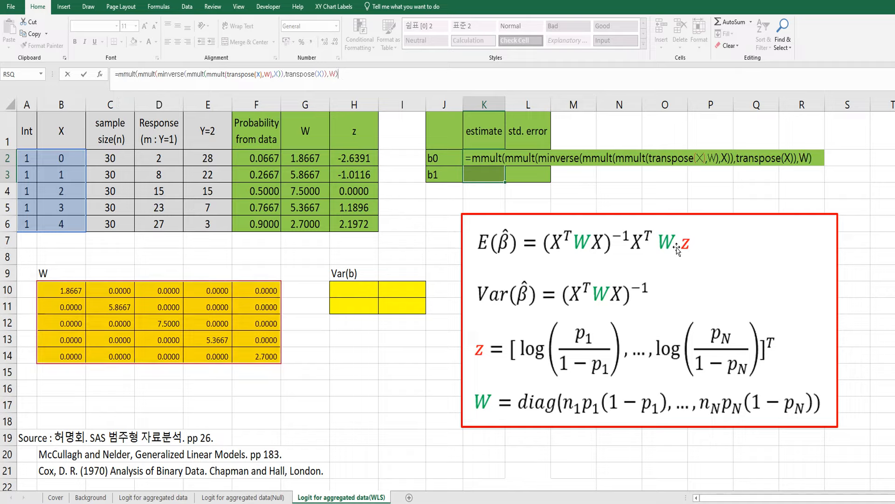
Step: Multiply the estimate formula by the z values H2:H6 with an outer MMULT and enter it as an array formula in K2:K3
left_click(120, 76)
type("mmult(")
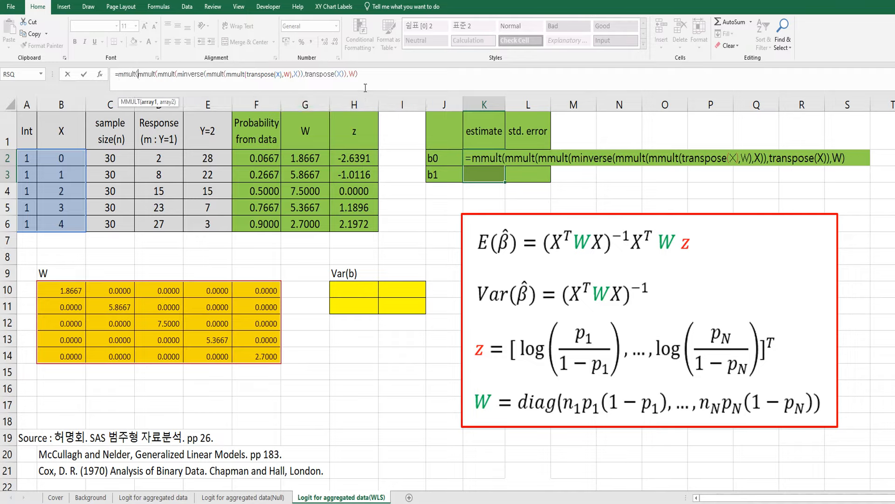
left_click(368, 77)
type(",")
left_click_drag(358, 158, 361, 216)
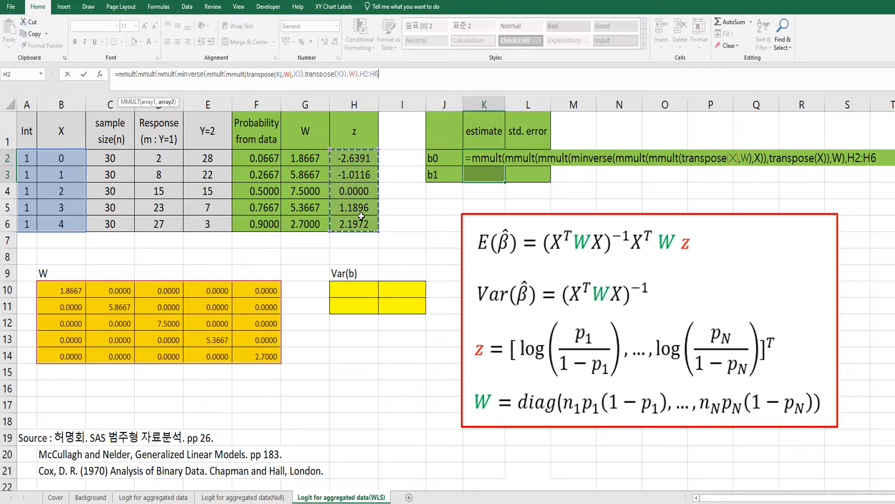
type(")")
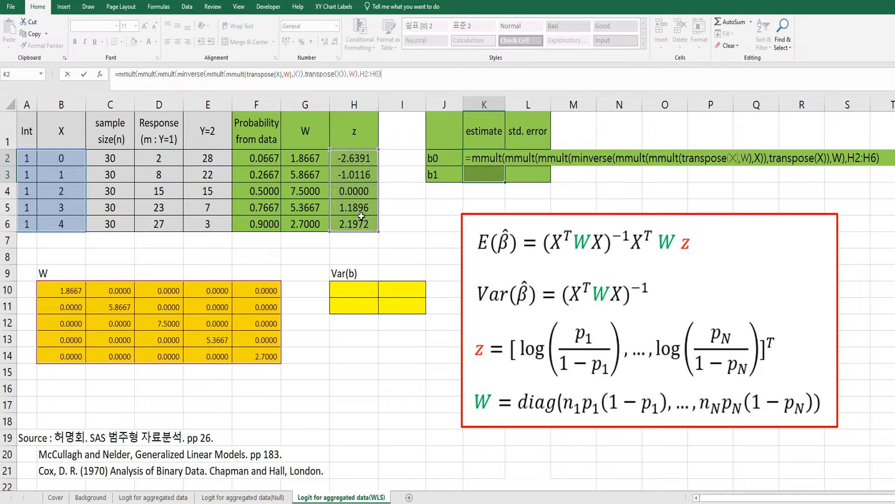
key("ctrl+shift+Return")
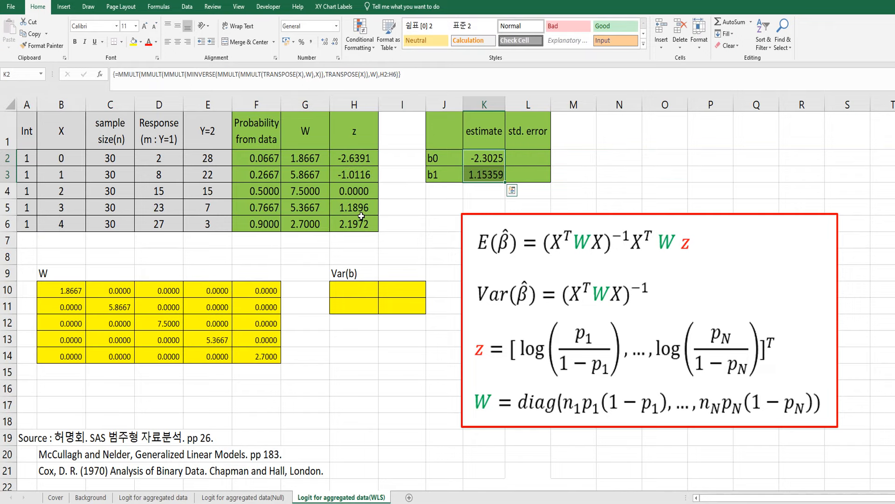
Step: Start the Var(b) formula for H10:I11 with the product =mmult(transpose(X),W)
left_click(529, 158)
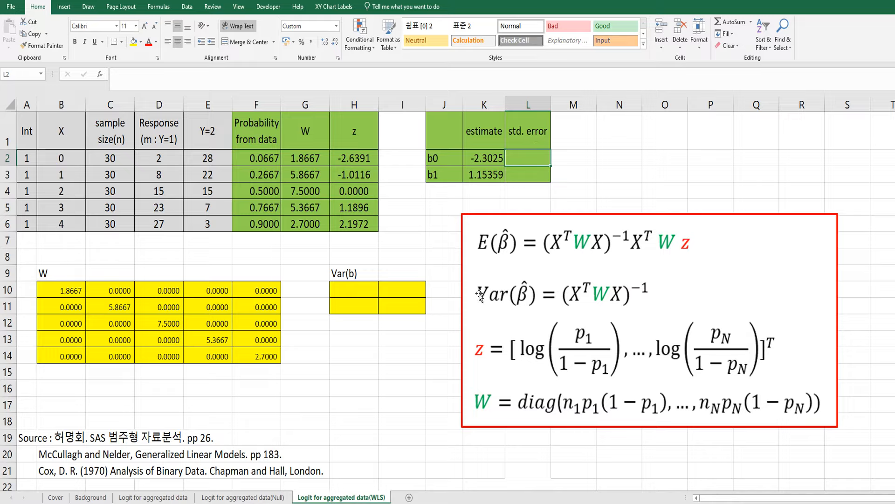
left_click_drag(356, 298, 401, 306)
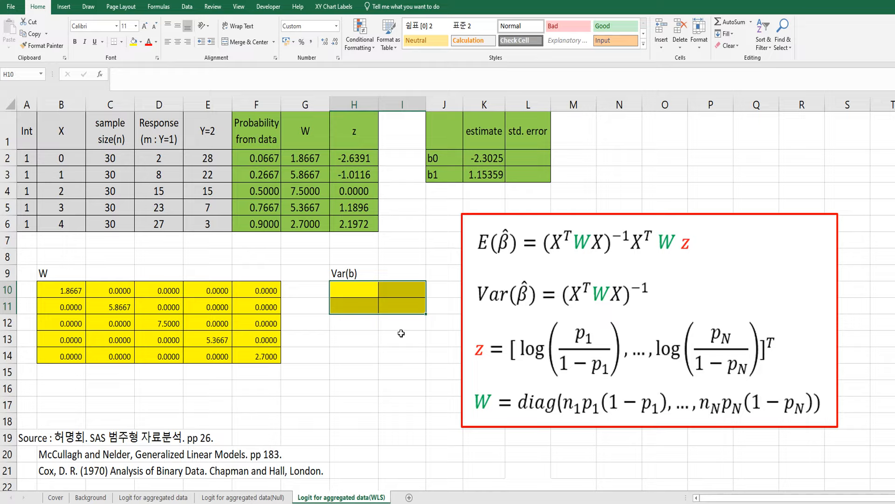
type("=")
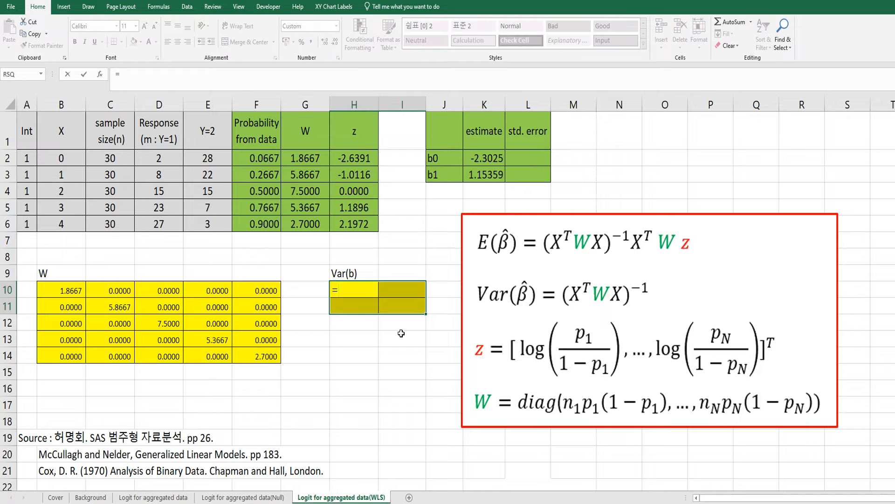
type("mmult")
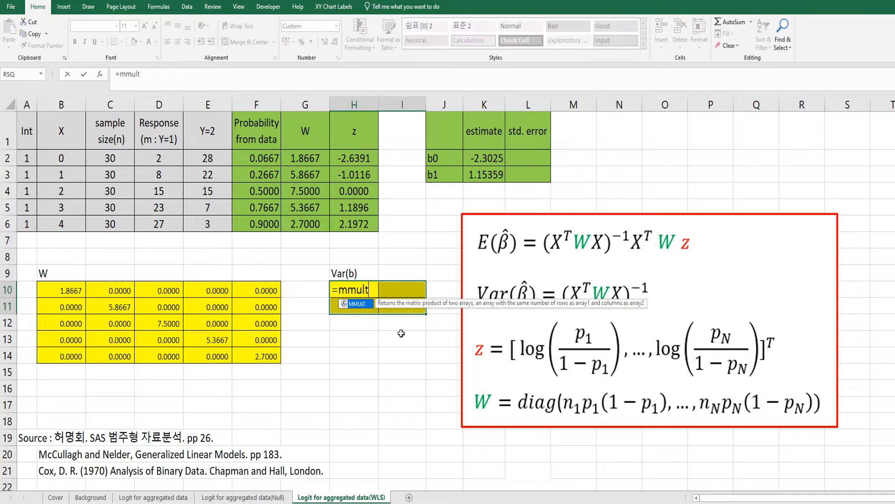
type("(transpose(")
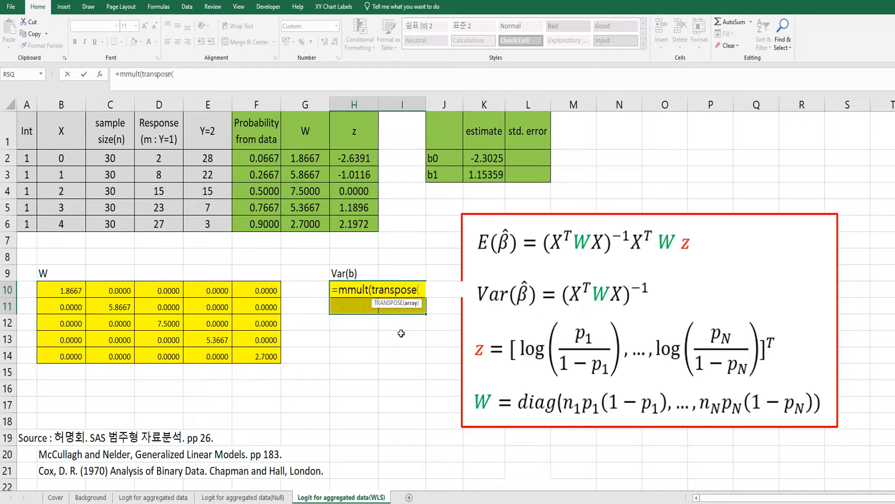
type("X),W)")
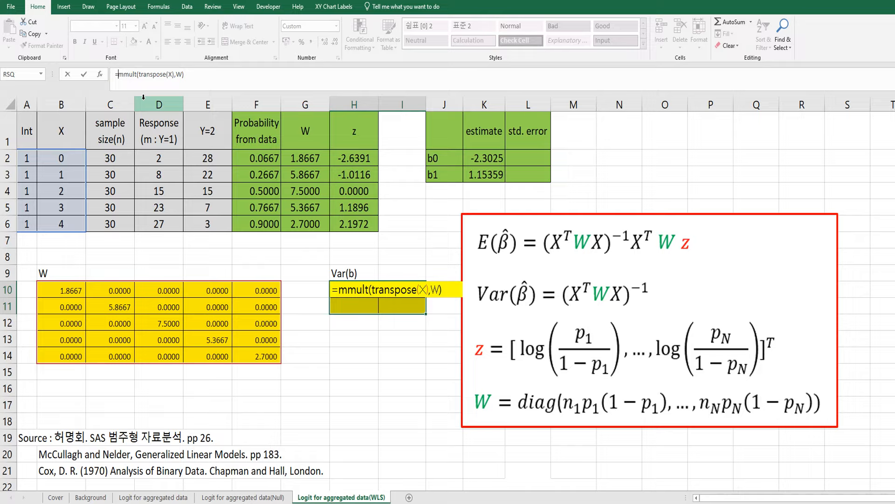
Step: Wrap the Var(b) formula in another MMULT so that the product is multiplied by X
type("m")
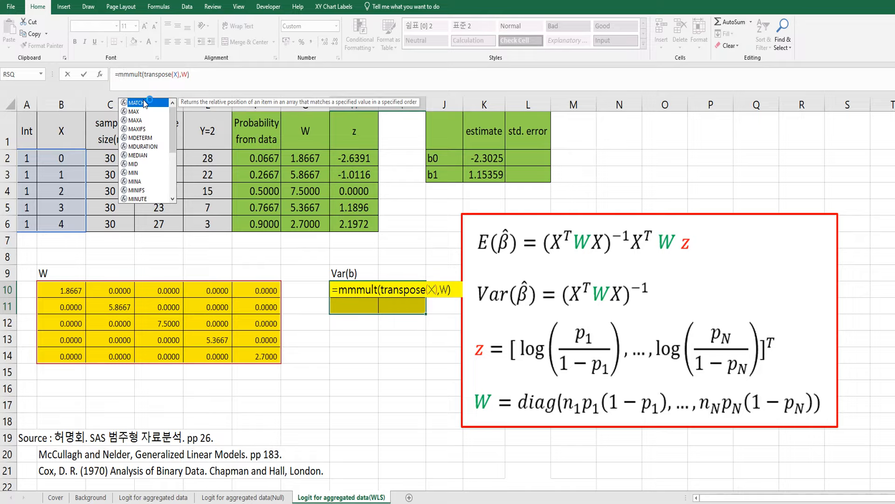
type("mult(")
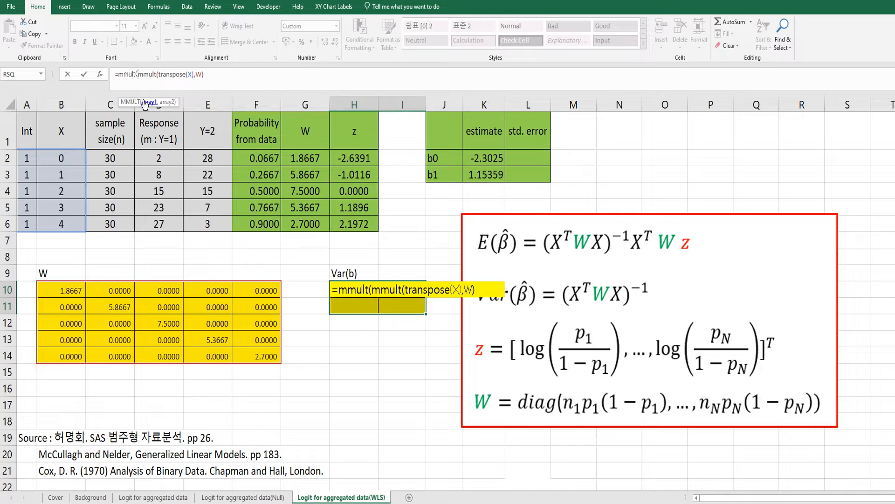
left_click(218, 77)
type(",X)")
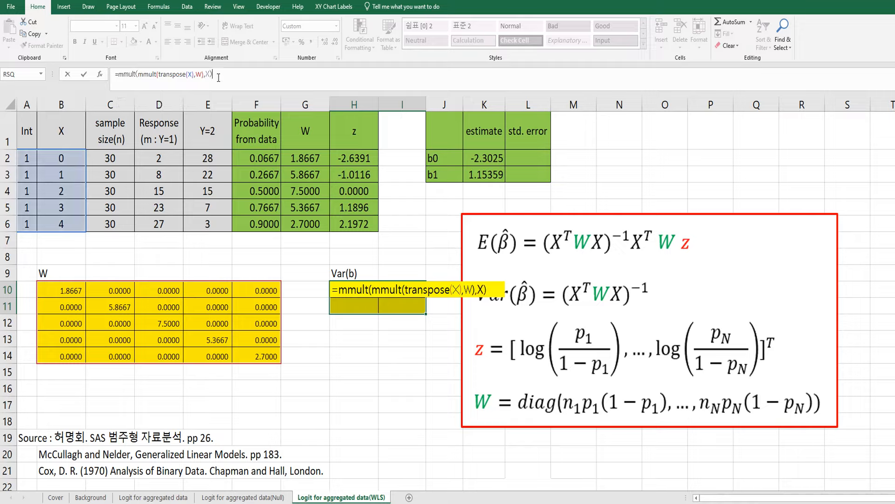
Step: Wrap the Var(b) product in MINVERSE and enter it as an array formula in H10:I11
left_click(121, 75)
type("minverse")
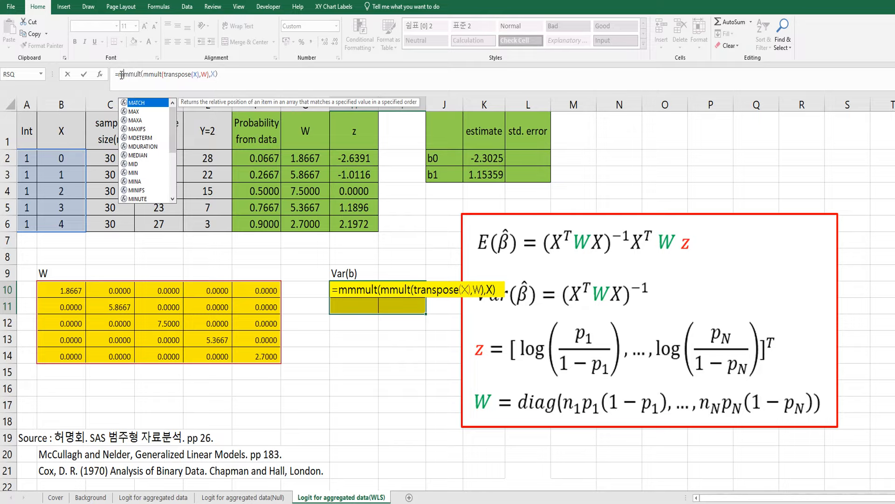
type("(")
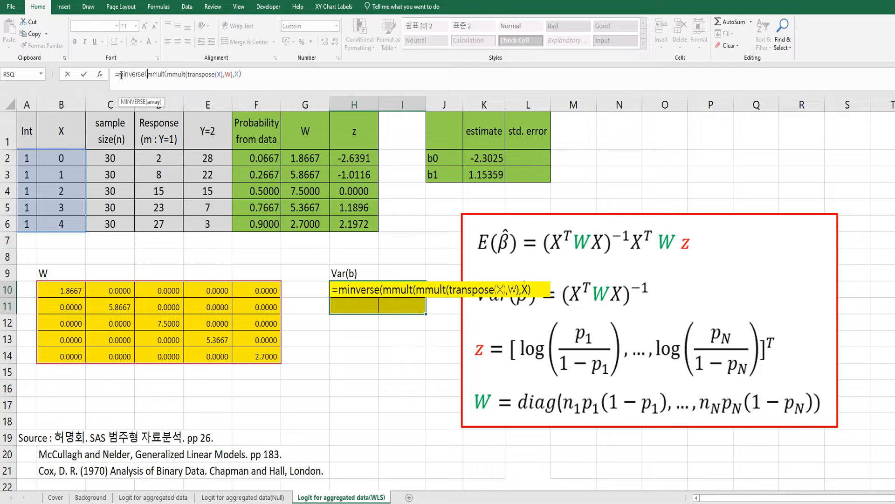
left_click(270, 76)
type(")")
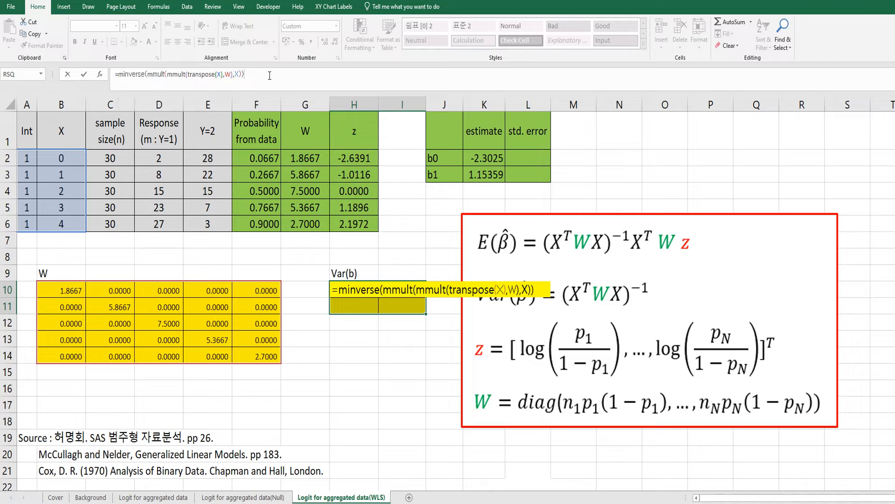
key("ctrl+shift+Return")
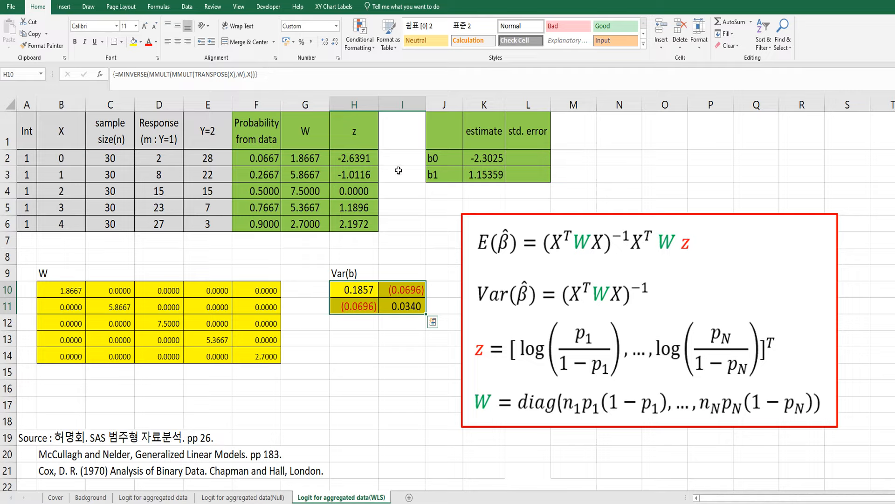
left_click(355, 329)
Step: Compute the standard error of b0 in L2 as the square root of variance cell H10
left_click(532, 156)
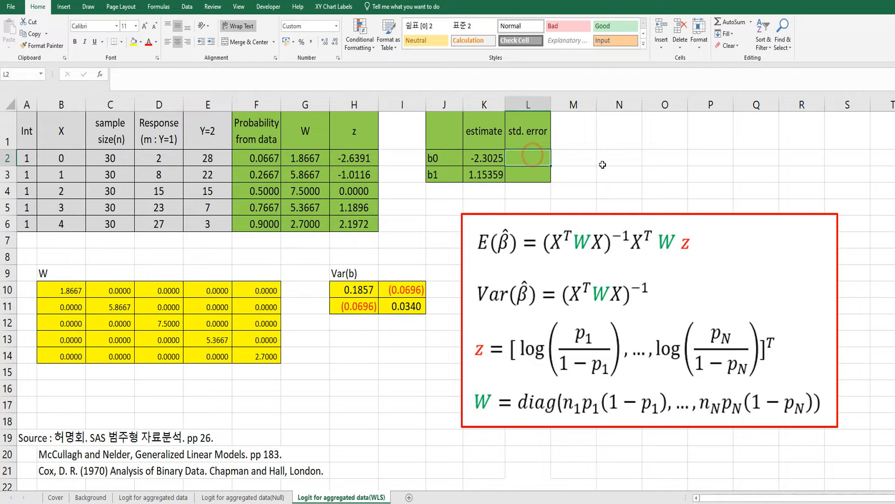
type("=srt")
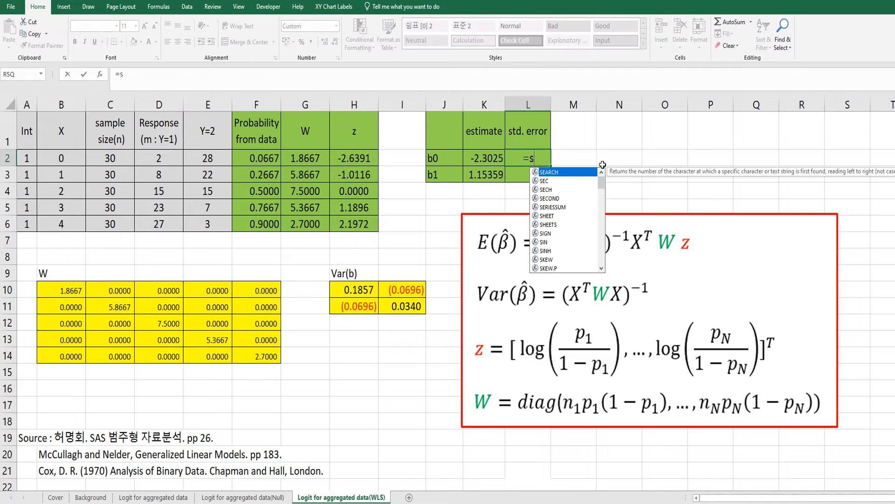
key("BackSpace")
key("BackSpace")
type("qrt(")
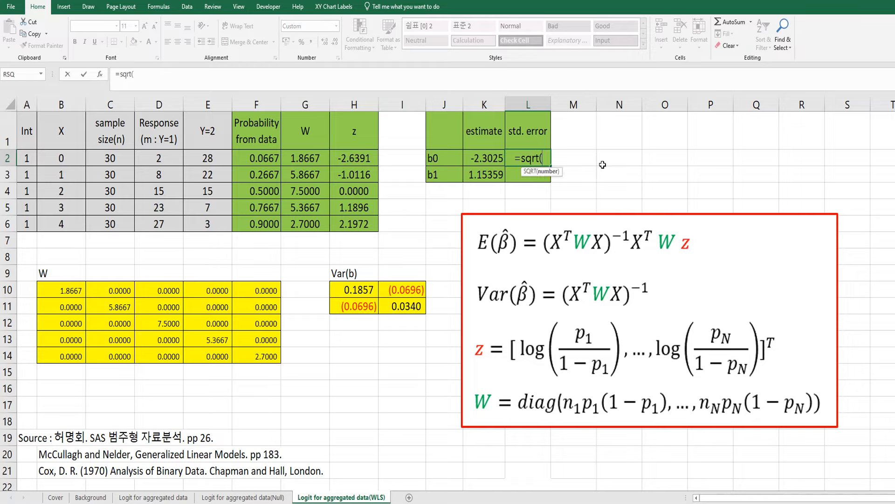
left_click(360, 288)
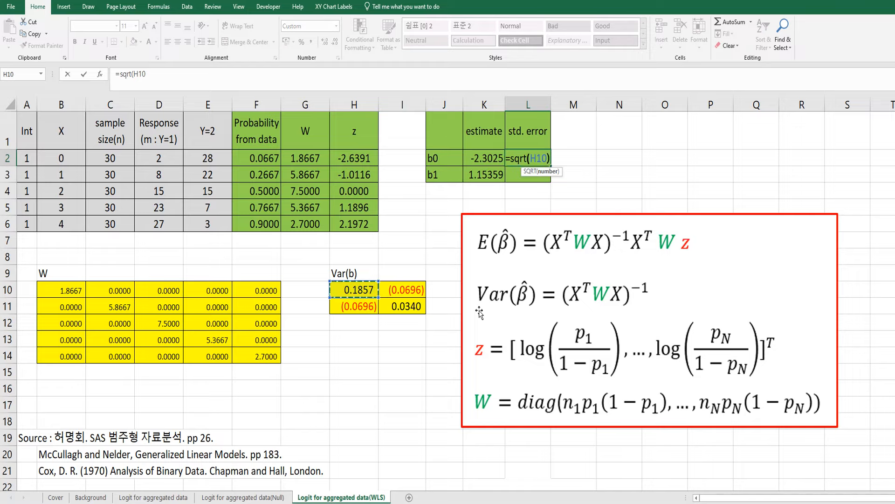
key("Return")
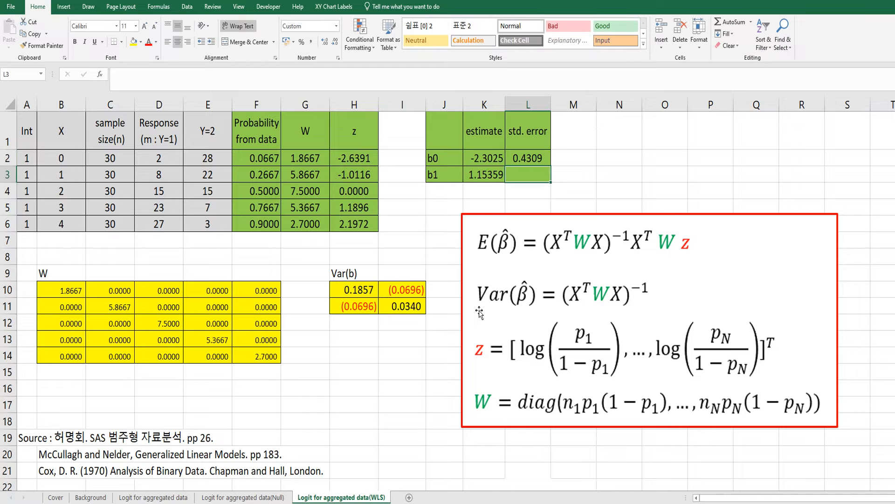
Step: Compute the standard error of b1 in L3 with =sqrt(I11)
type("=")
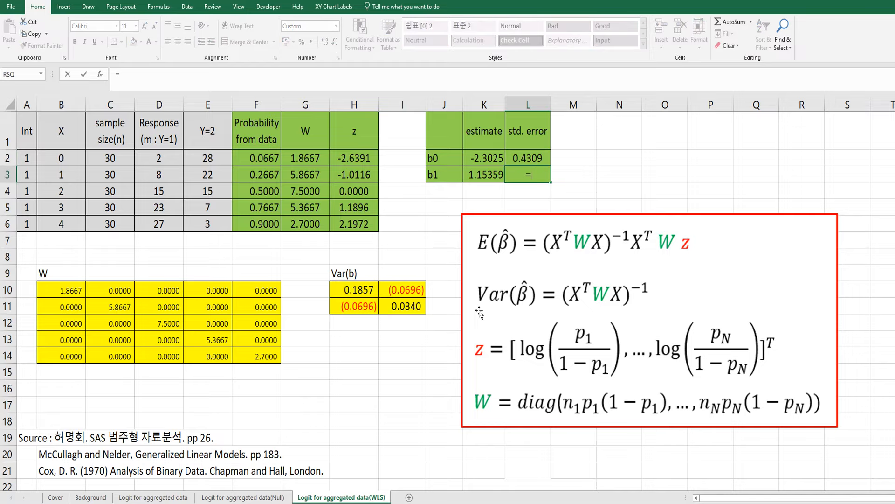
type("s")
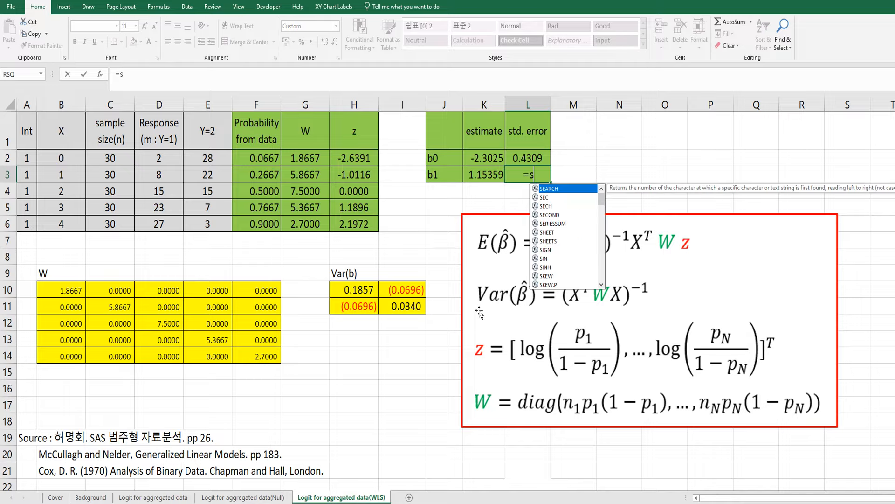
type("qrt(")
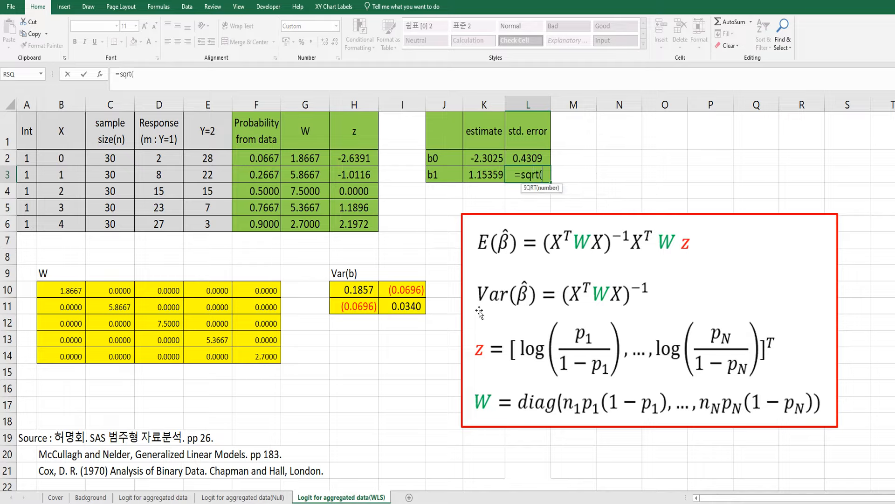
left_click(412, 306)
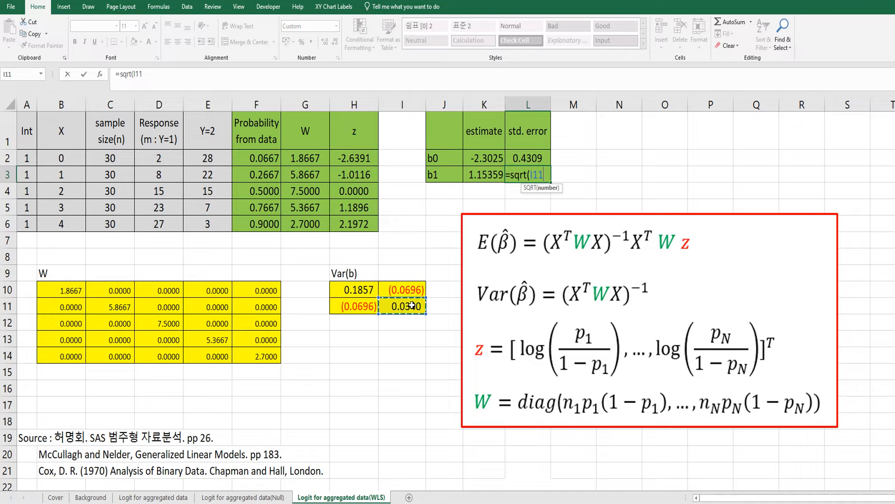
type(")")
key("Return")
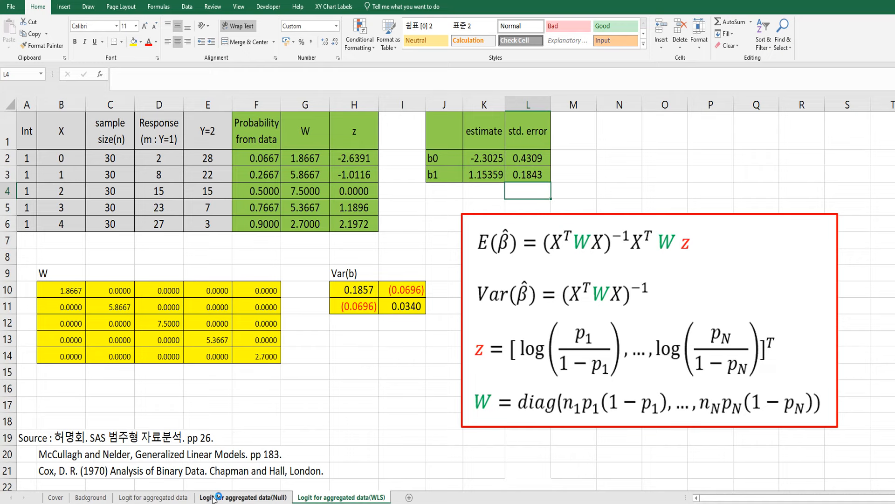
Step: Compare the WLS estimates and standard errors with the coefficients on the "Logit for aggregated data" sheet, ending back on the WLS sheet
left_click(185, 498)
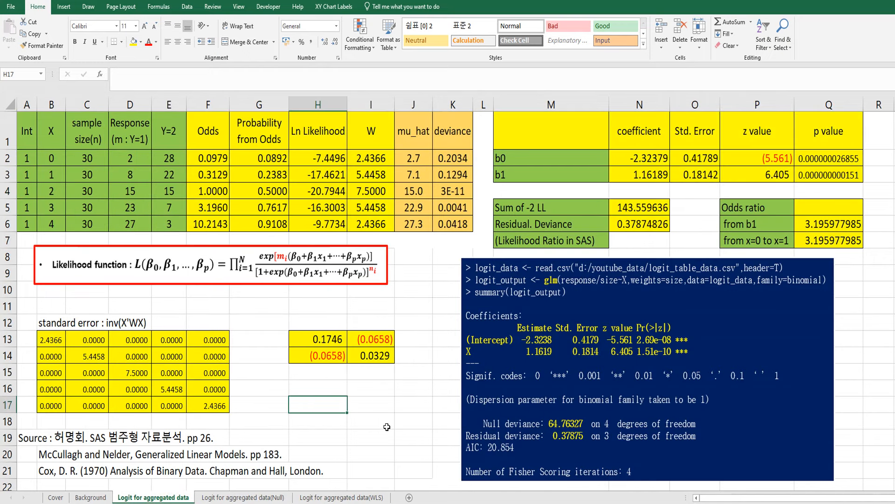
left_click(340, 497)
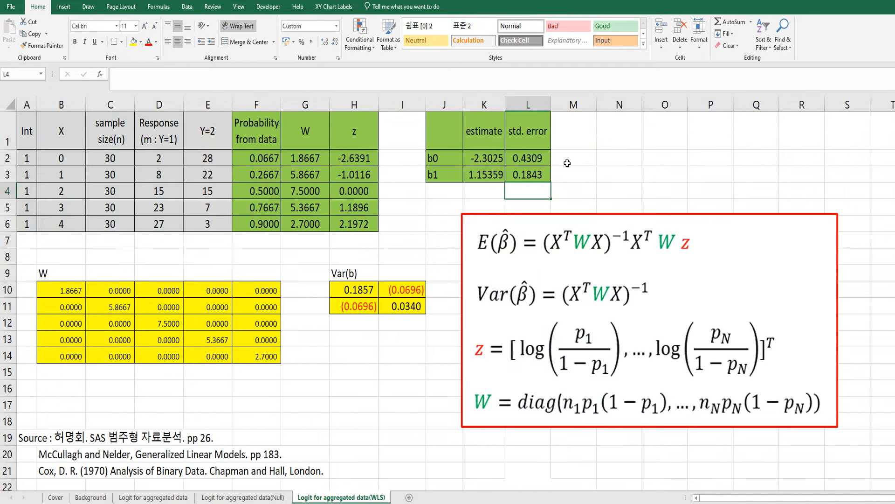
left_click(575, 158)
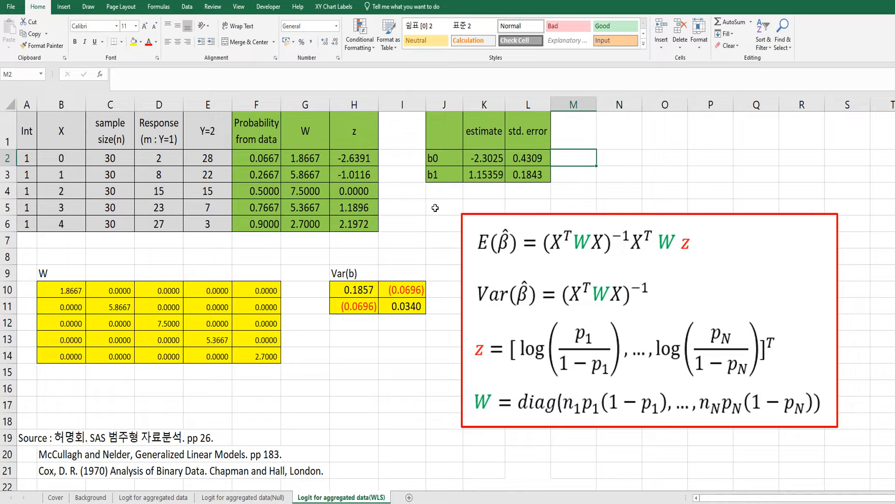
left_click(327, 502)
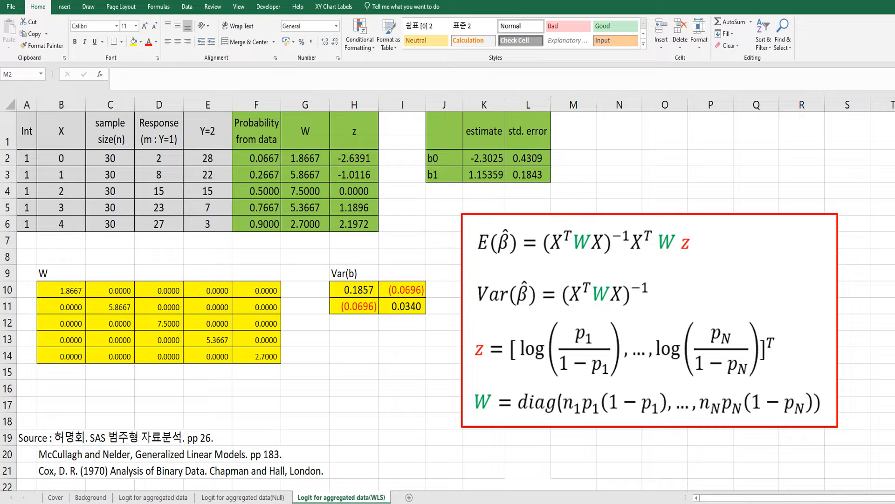